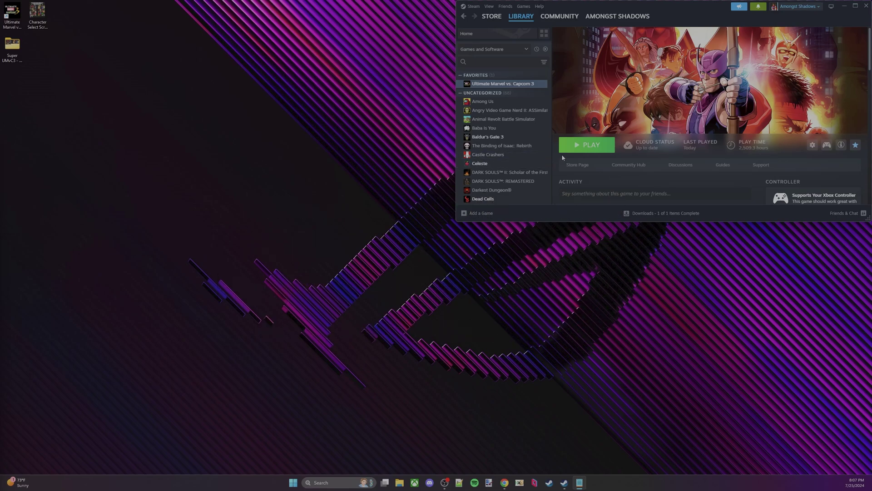
Open Ultimate Marvel vs. Capcom 3's install folder from the Steam library via Manage > Browse local files
click(158, 166)
key(s)
click(159, 167)
right_click(505, 87)
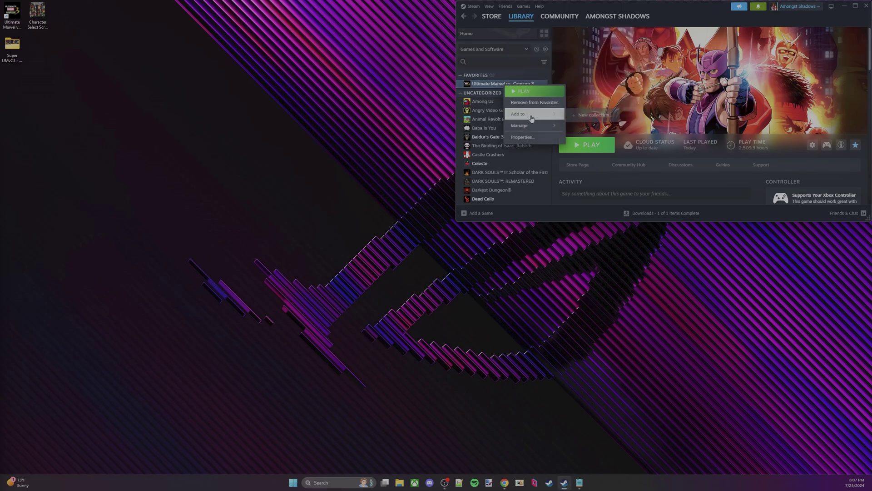
mouse_move(530, 125)
click(589, 138)
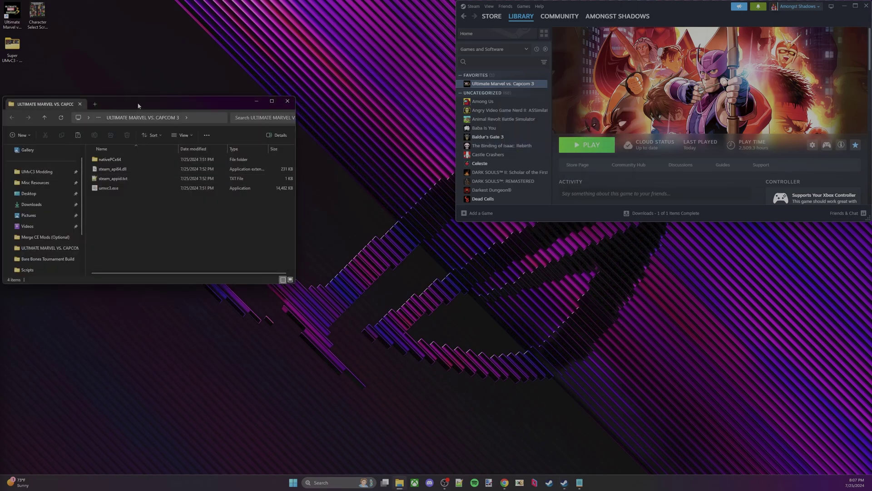
Move nativePCx64, Characters.ini, CloneEngine.asi and dinput8.dll from the inner Super UMvC3 folder into the game folder
drag(138, 106, 141, 280)
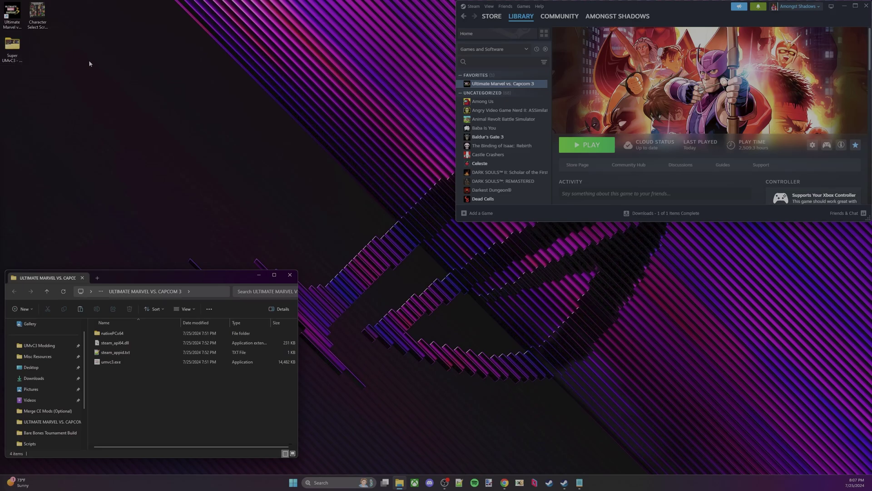
double_click(15, 50)
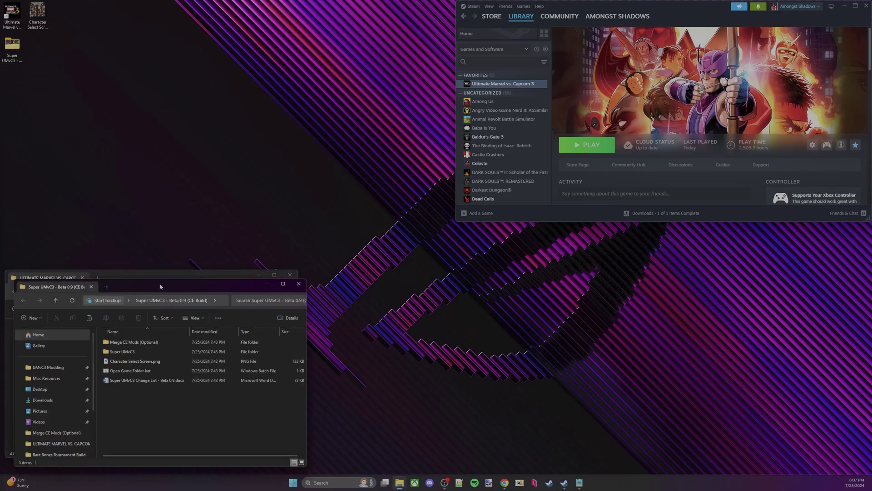
drag(160, 287, 179, 54)
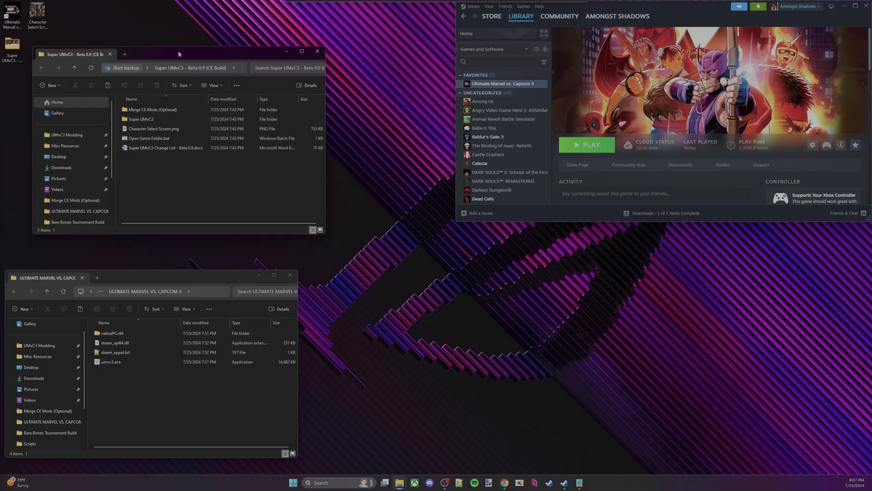
double_click(159, 120)
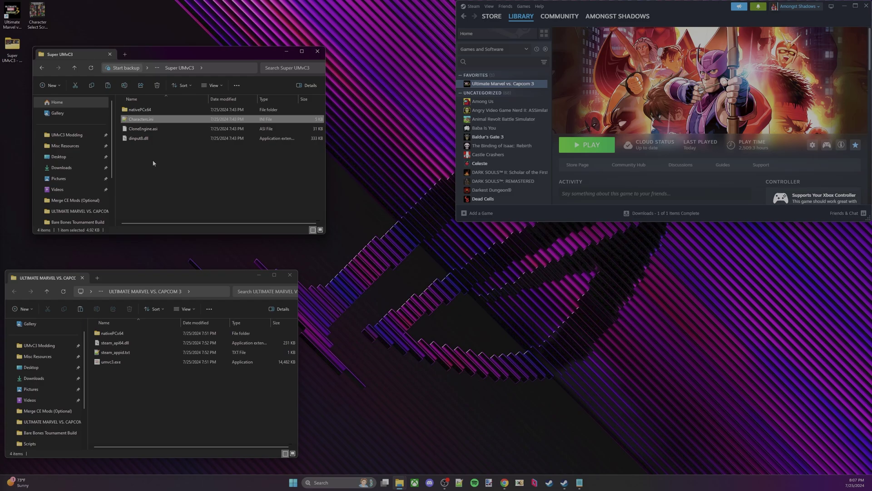
drag(150, 163, 133, 402)
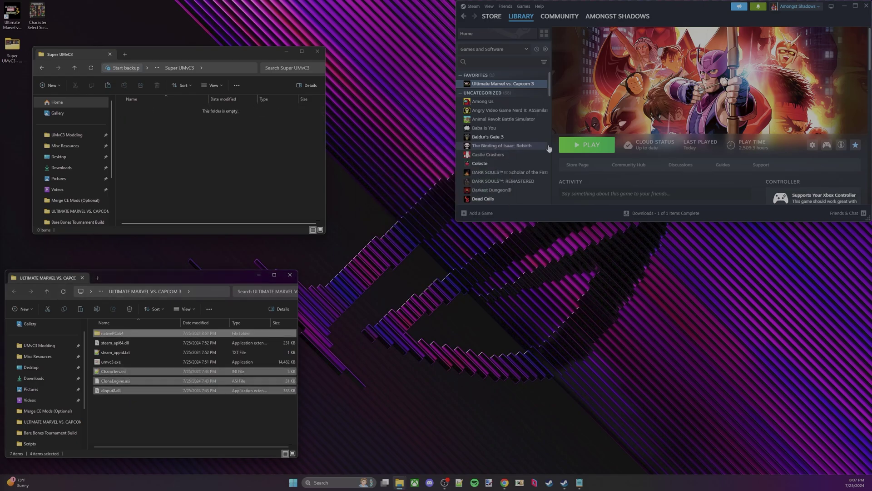
Launch the game from Steam, close the empty mod folder, and open Character Select Screen.png at the upper right
click(589, 144)
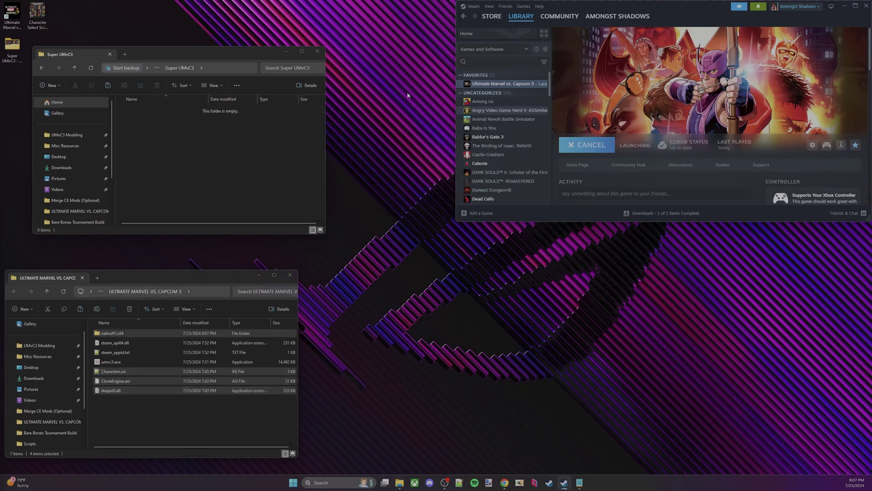
click(317, 55)
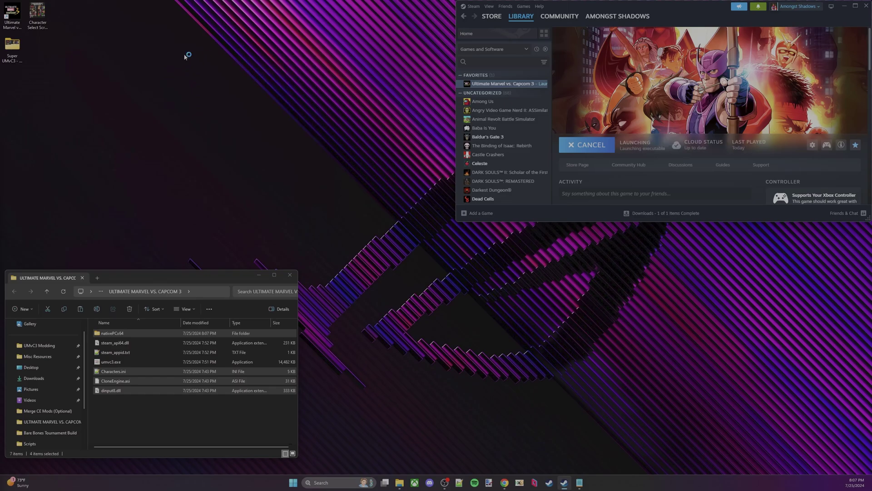
drag(145, 10, 187, 14)
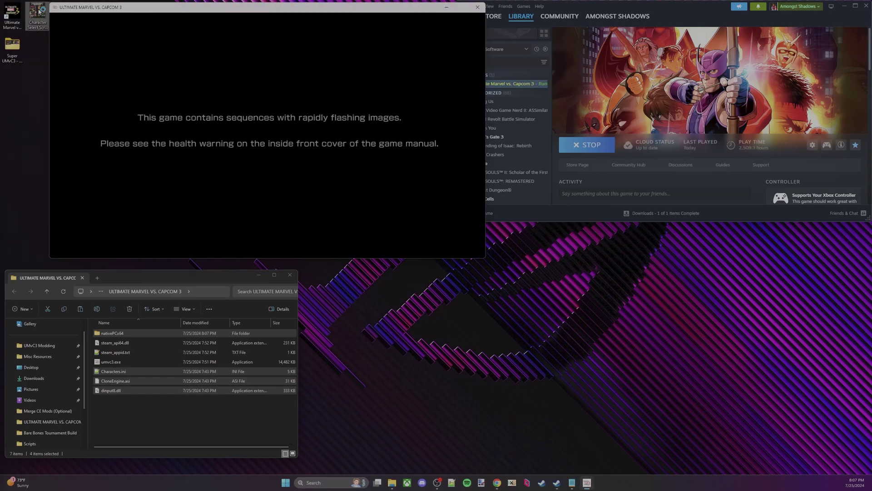
click(39, 11)
double_click(38, 14)
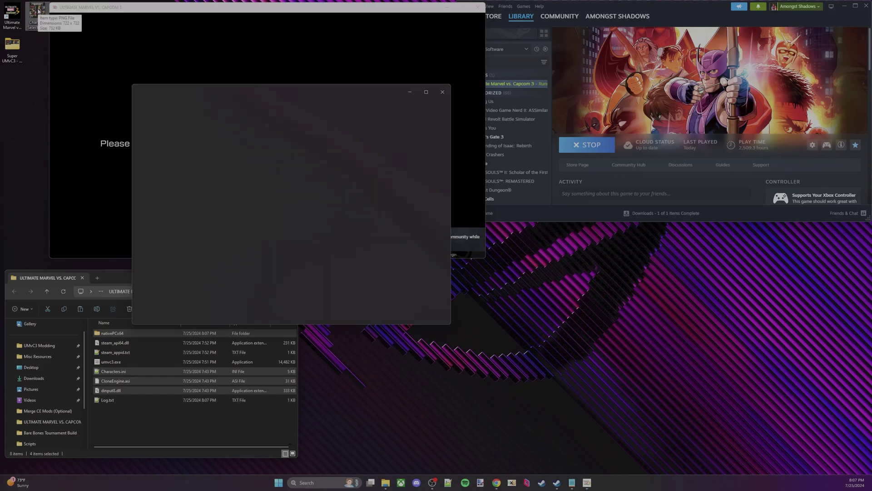
drag(383, 92, 735, 25)
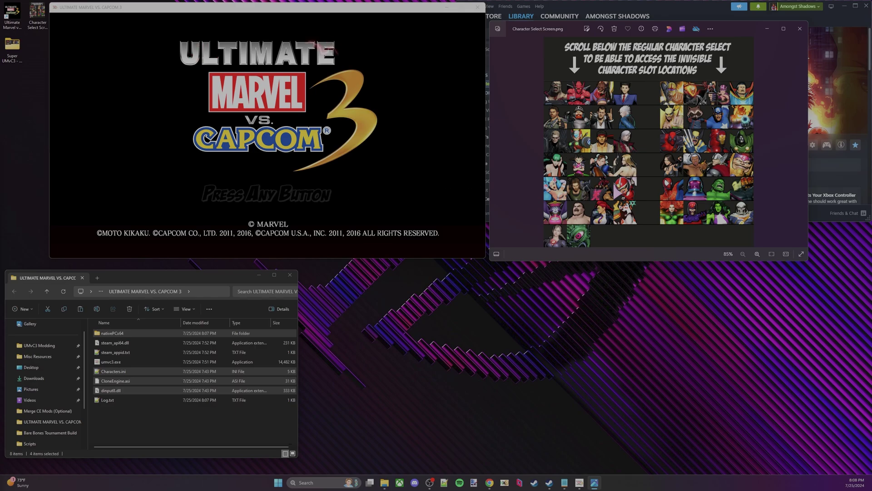
Go from the title screen through Offline Mode to character select
key(Return)
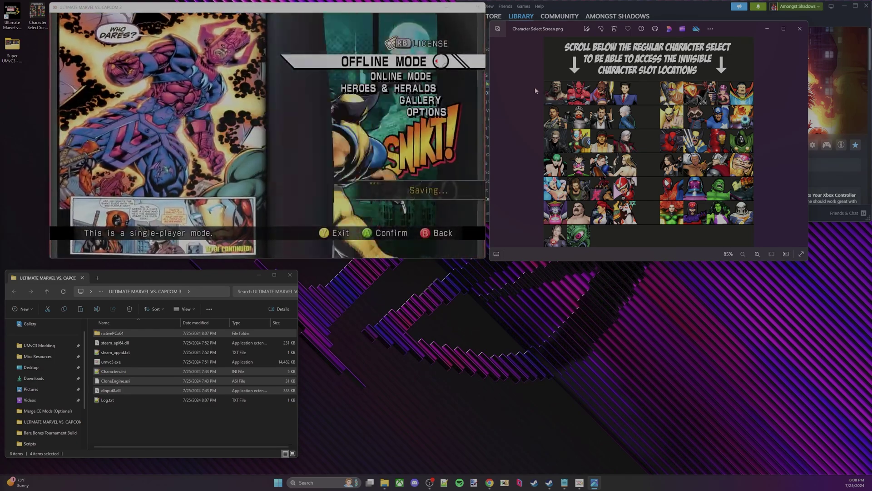
key(Return)
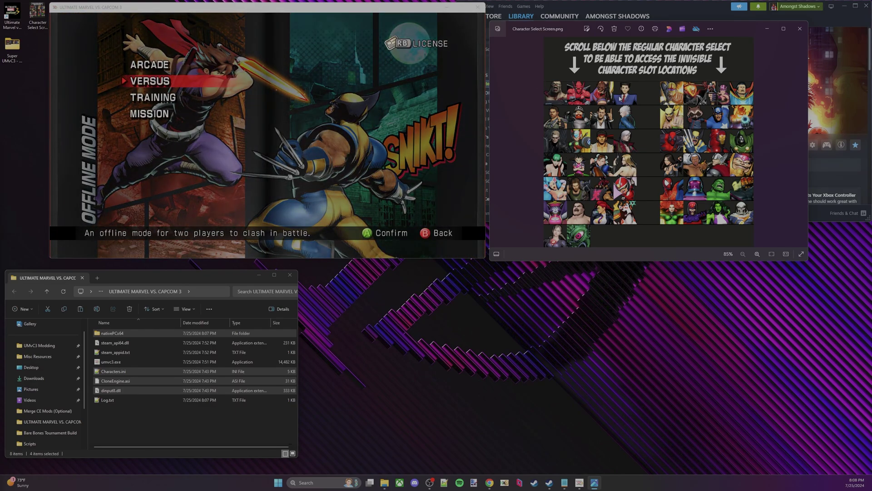
key(Down)
key(Return)
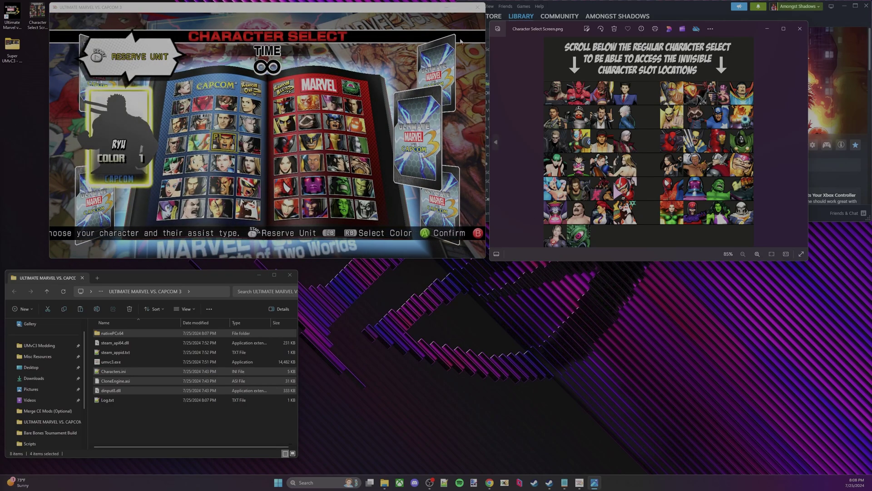
Pick player one's team of Super X-23, Strider Hiryu and Akuma with their assists
click(400, 10)
key(Down)
key(Down)
key(Down)
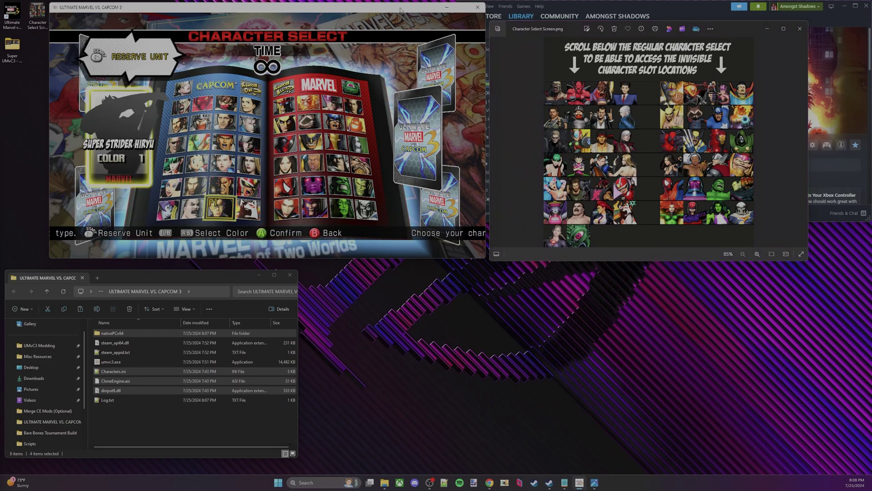
key(e)
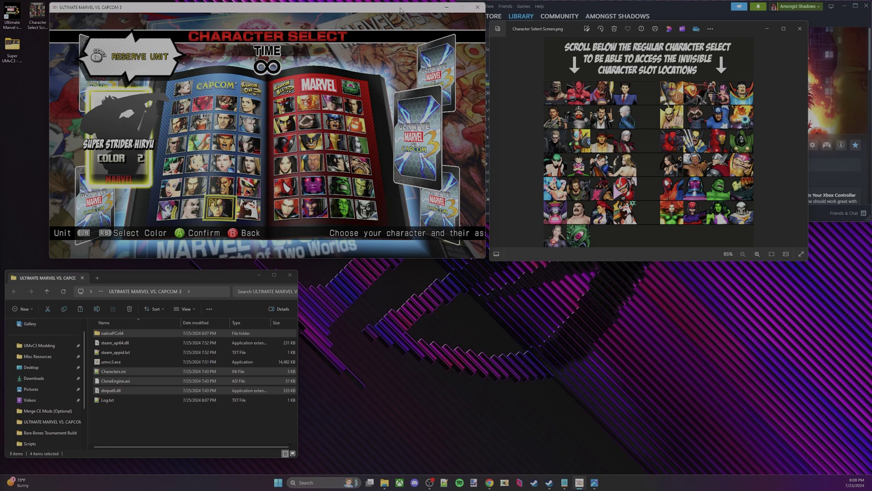
key(Escape)
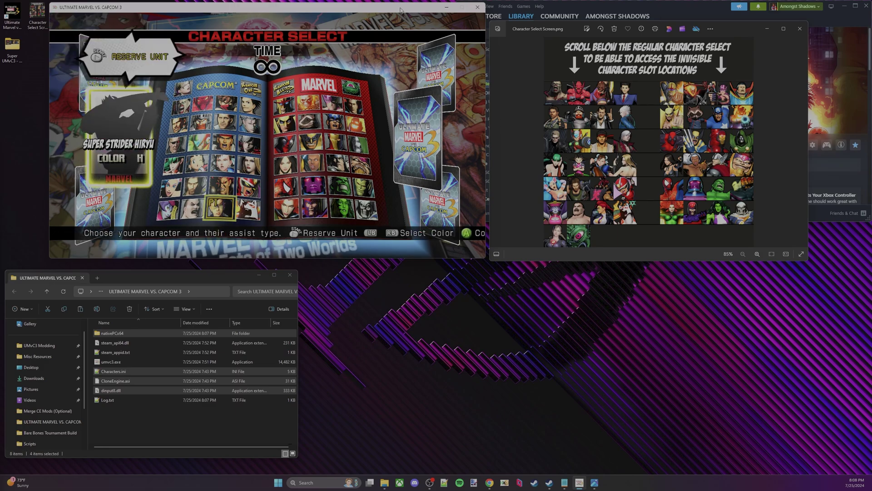
key(e)
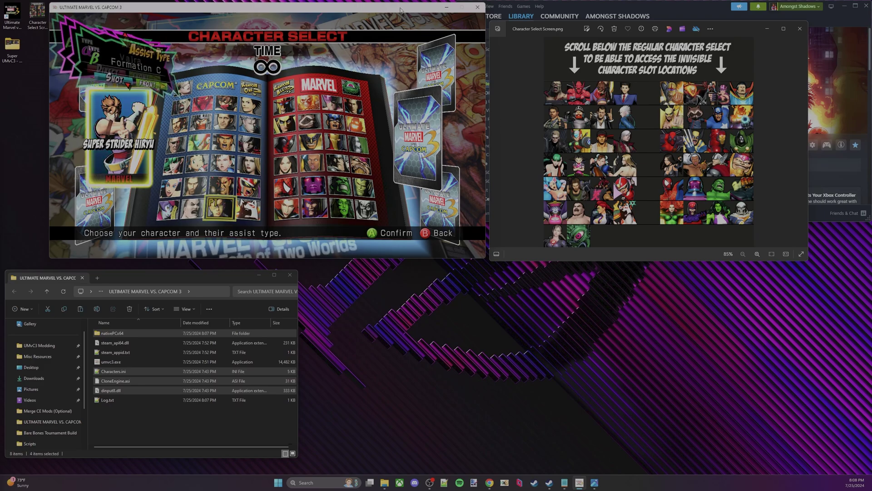
key(Return)
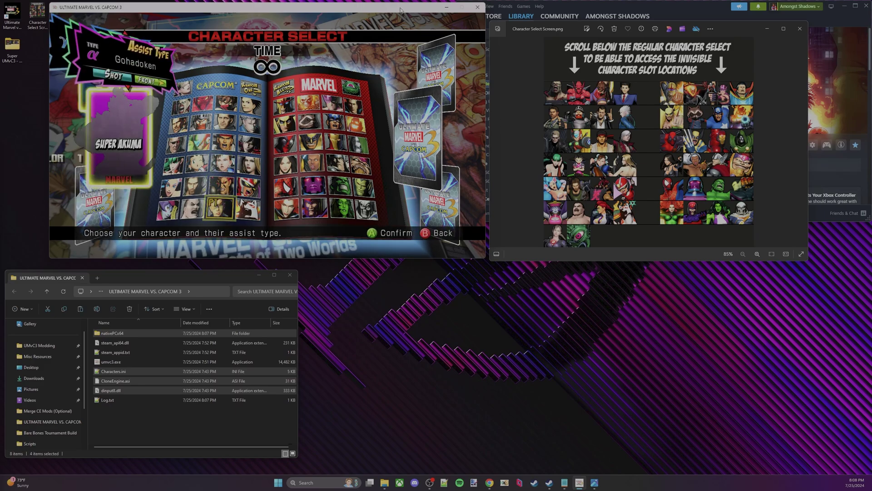
key(Return)
key(Right)
key(Down)
key(Down)
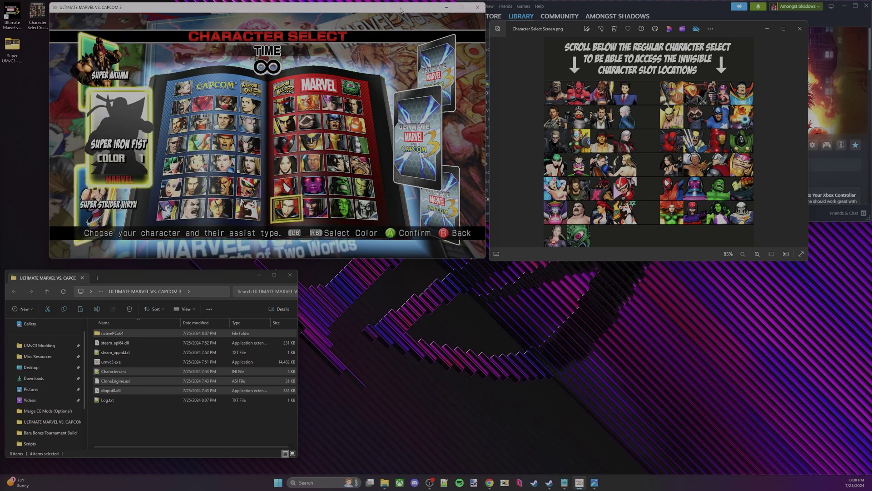
key(Up)
key(Return)
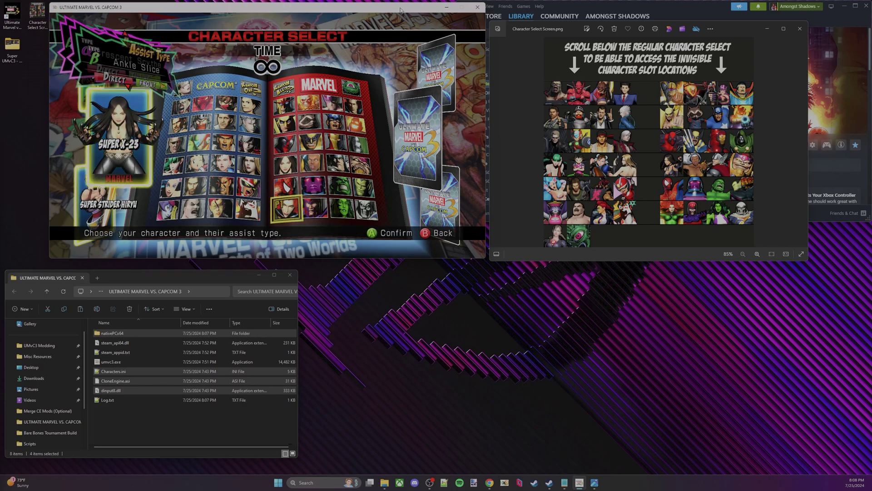
key(Return)
Pick player two's team of Super Morrigan, Doctor Doom and Spider-Man with their assists
key(Down)
key(Down)
key(Right)
key(Left)
key(Left)
key(Left)
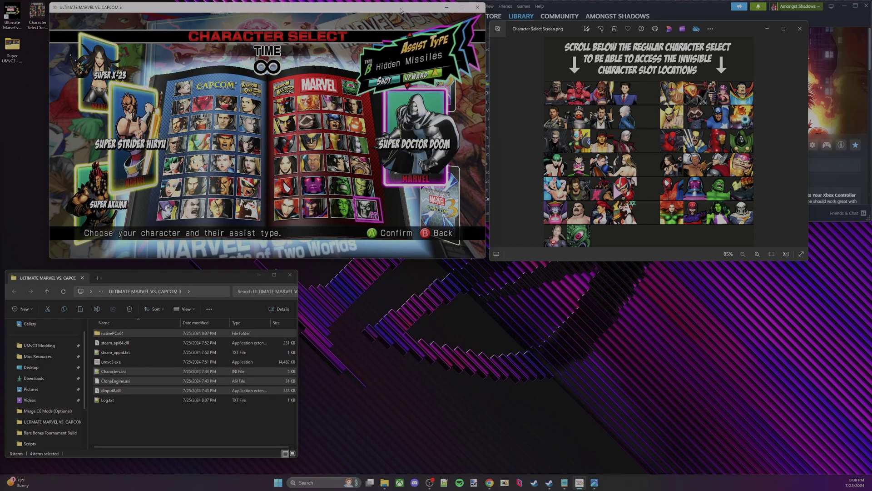
key(Return)
key(Return)
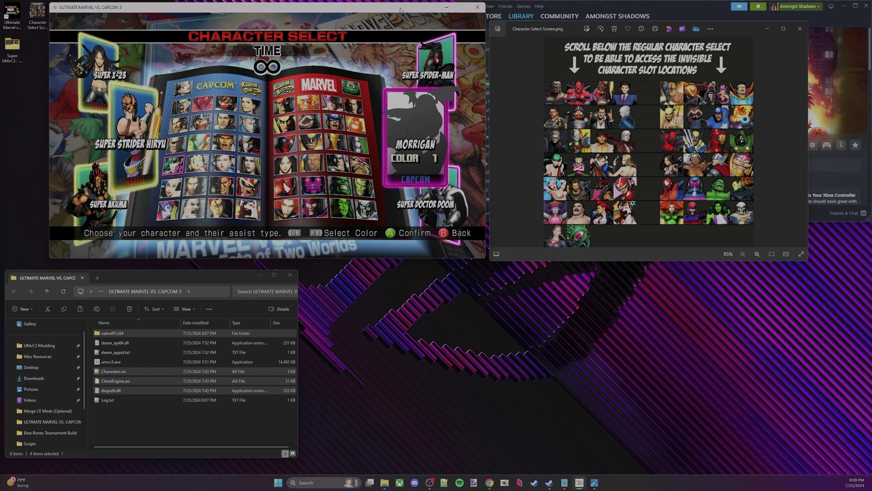
key(Return)
key(Return)
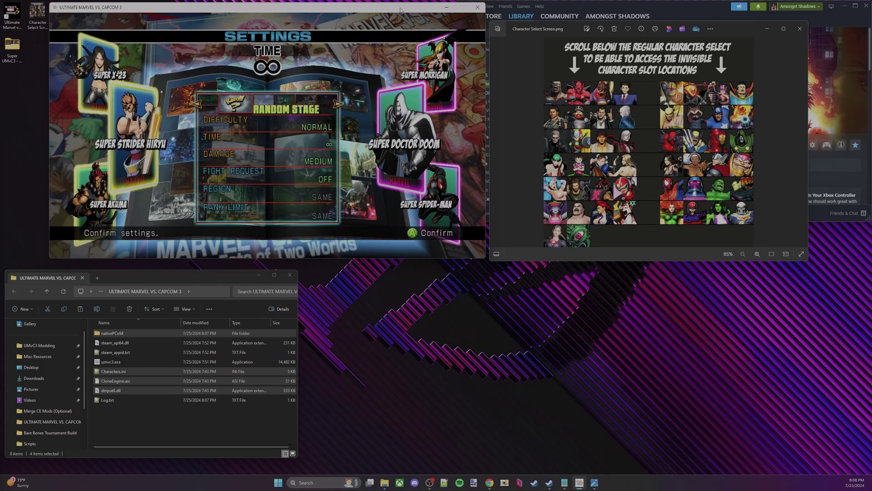
key(Return)
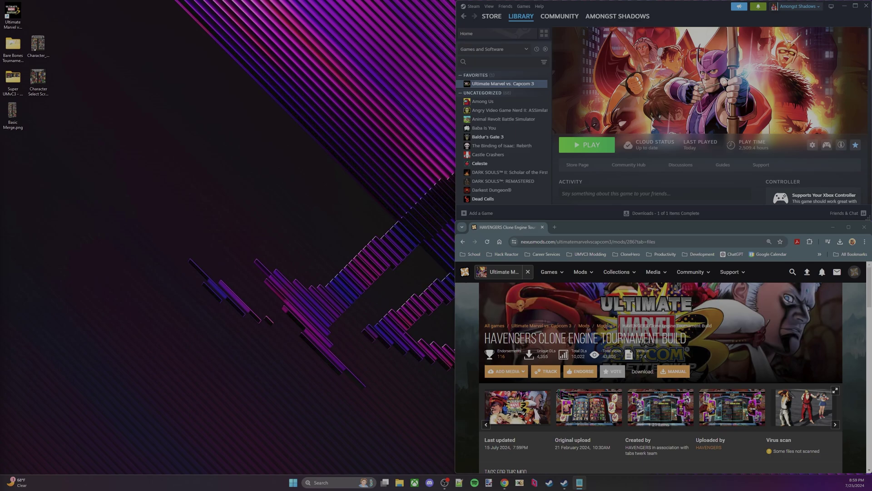
Scroll to Optional Files and highlight the Bare Bones Tournament Build title
scroll(567, 340, down, 15)
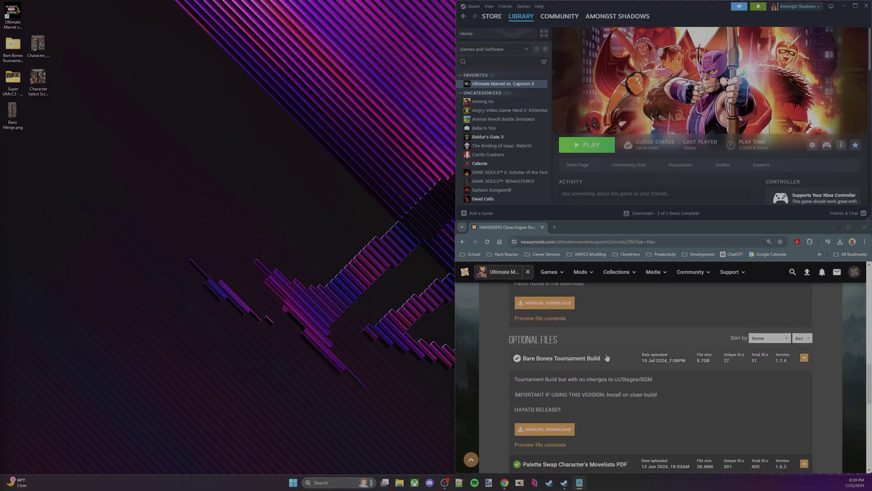
drag(523, 358, 599, 364)
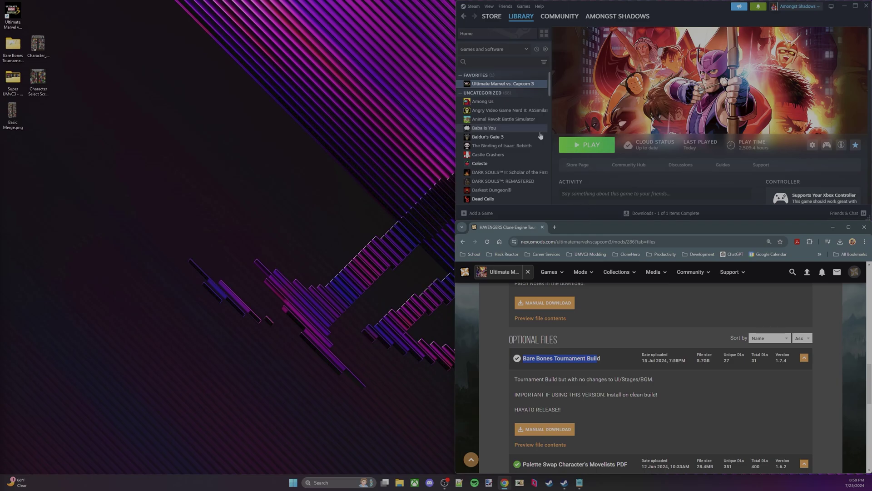
Open the game's local files from Steam and place the Explorer window at the lower left
right_click(475, 84)
mouse_move(527, 123)
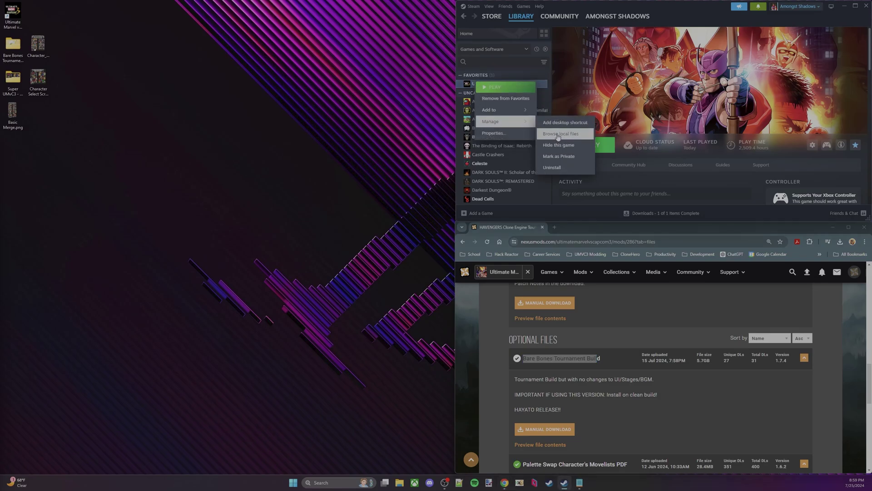
click(558, 136)
drag(239, 96, 141, 292)
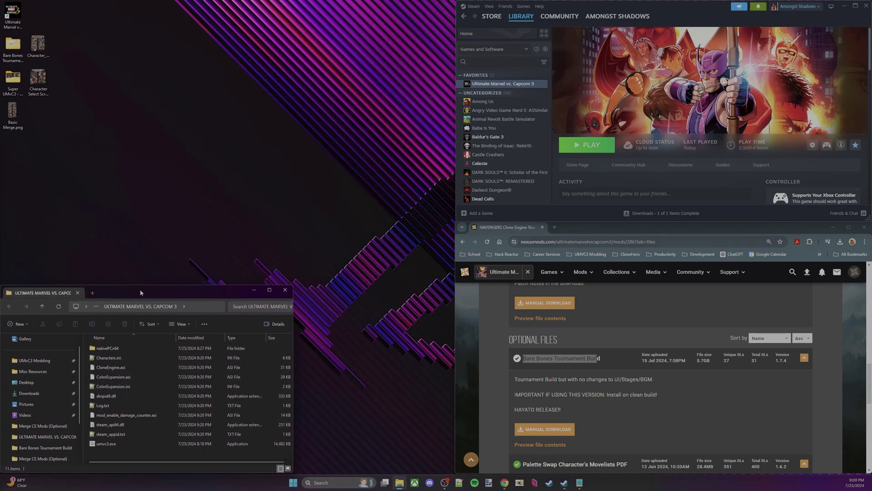
Open Super UMvC3 - Beta 0.9 > Super UMvC3 > nativePCx64 and select the chr, sound and ui folders
double_click(7, 79)
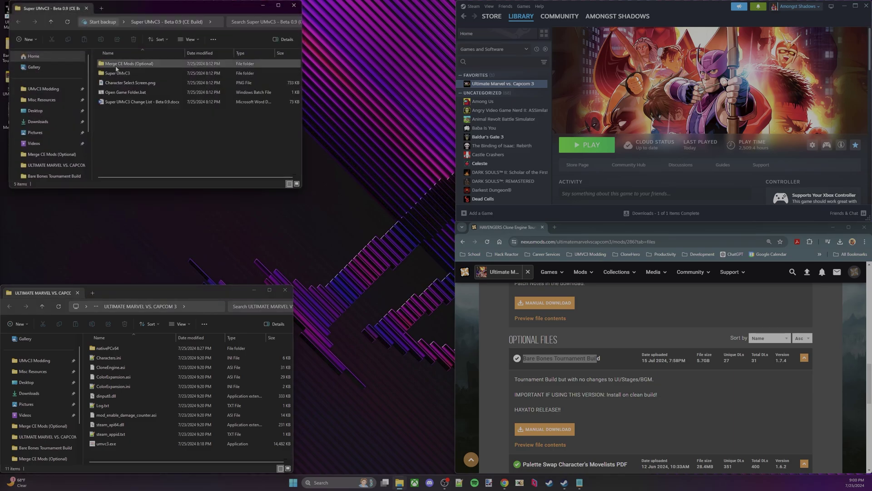
drag(158, 13, 155, 95)
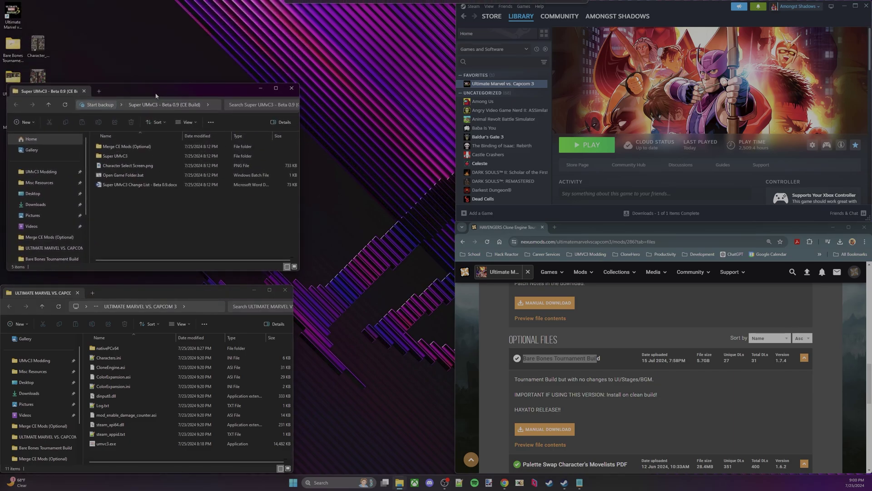
double_click(115, 156)
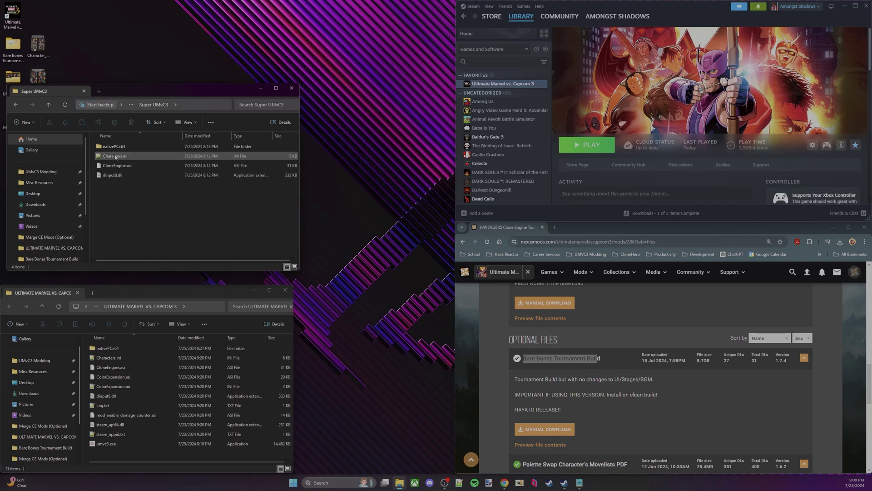
double_click(117, 147)
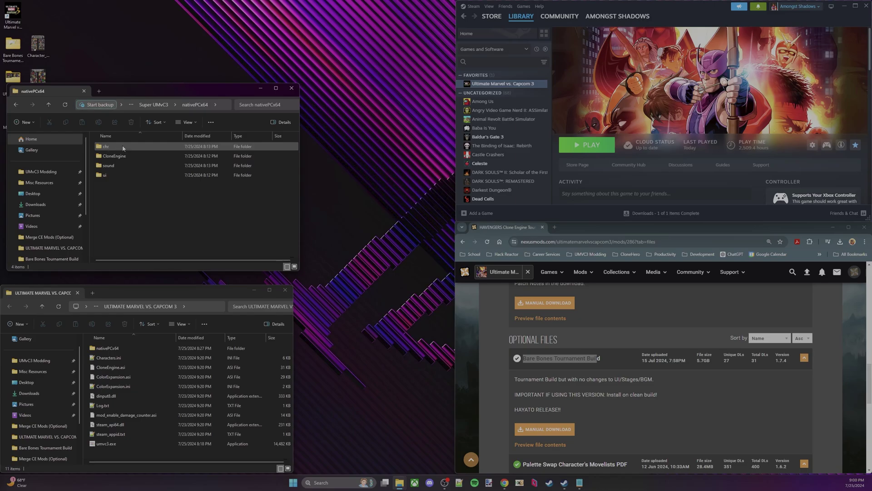
click(122, 148)
shift+click(109, 176)
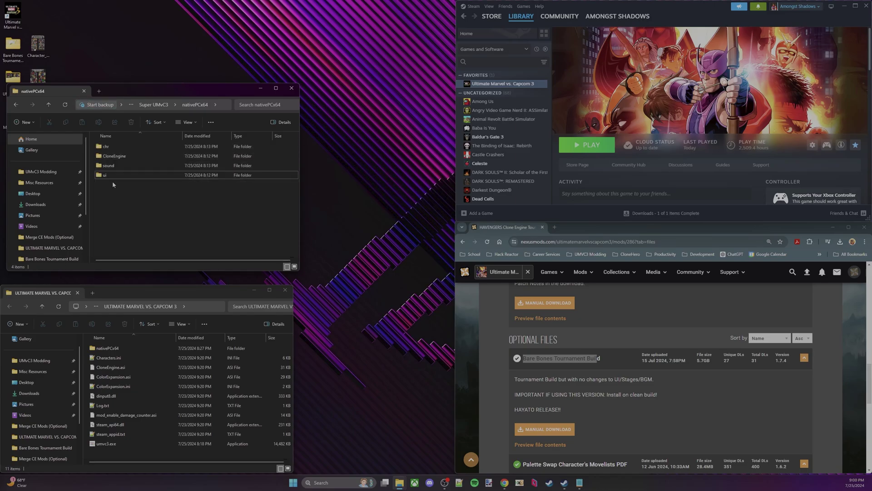
shift+click(109, 166)
click(108, 184)
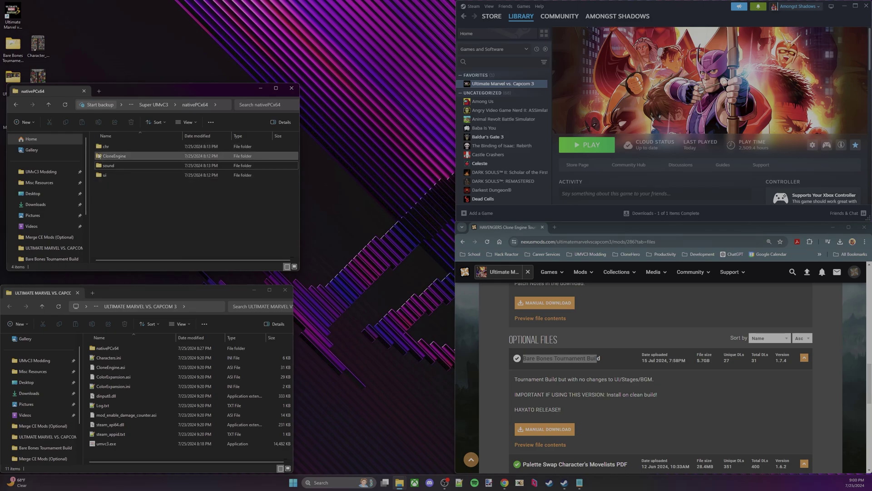
click(105, 148)
ctrl+click(108, 166)
ctrl+click(107, 177)
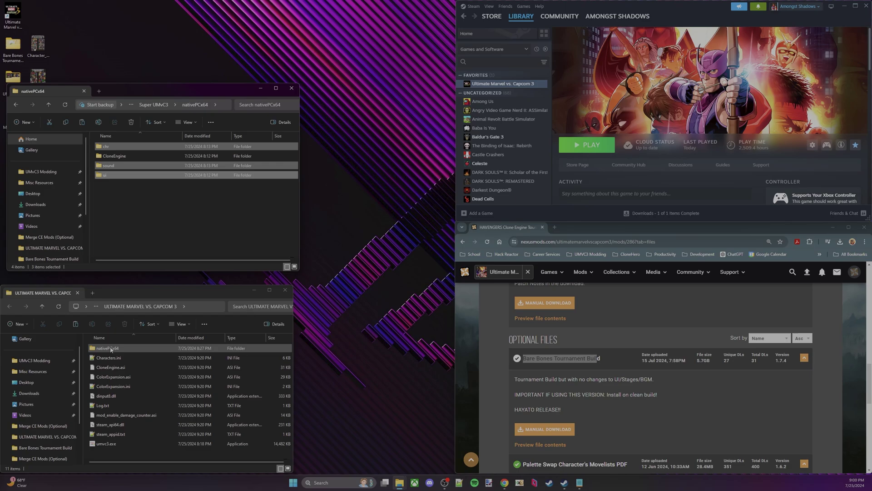
Paste the chr, sound and ui folders into the game's nativePCx64 folder
double_click(111, 349)
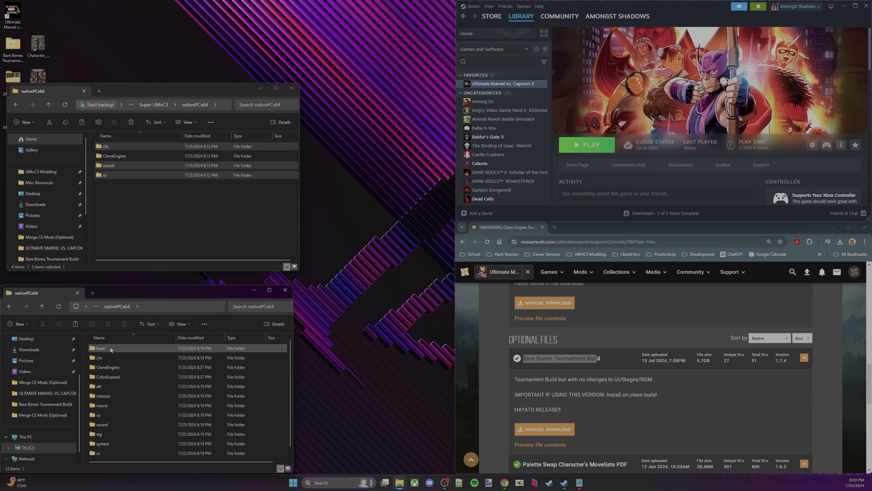
click(9, 306)
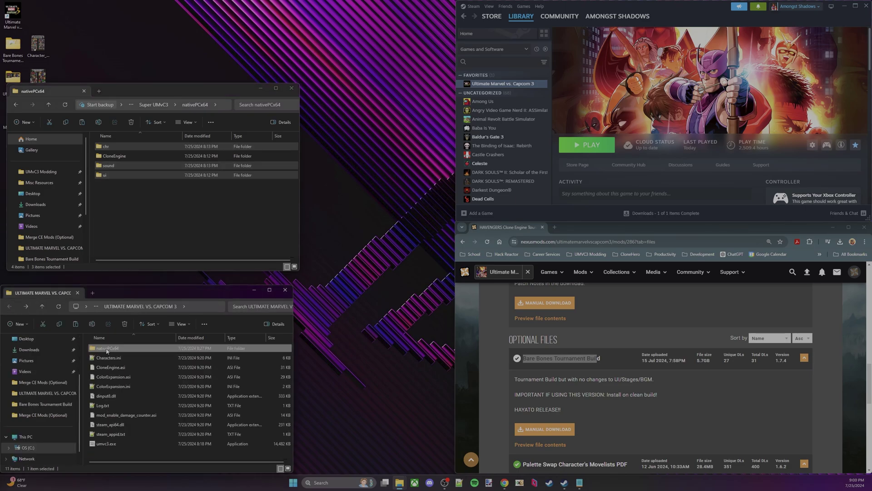
double_click(132, 349)
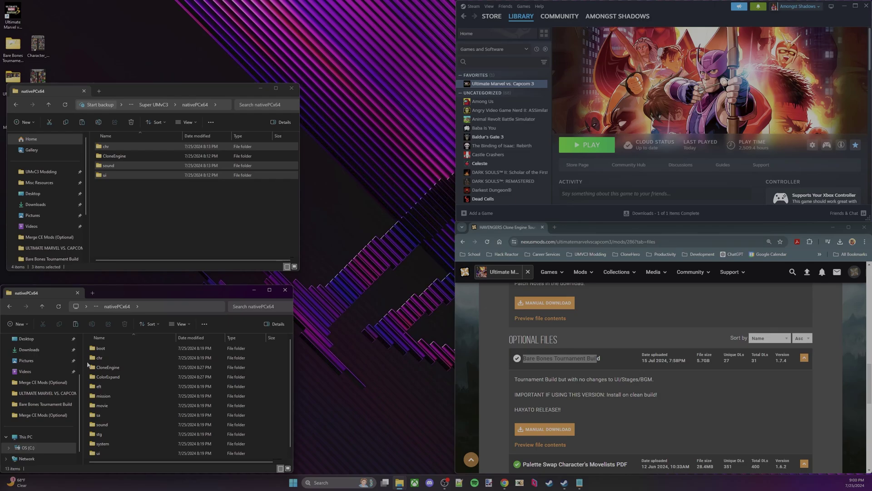
key(ctrl+v)
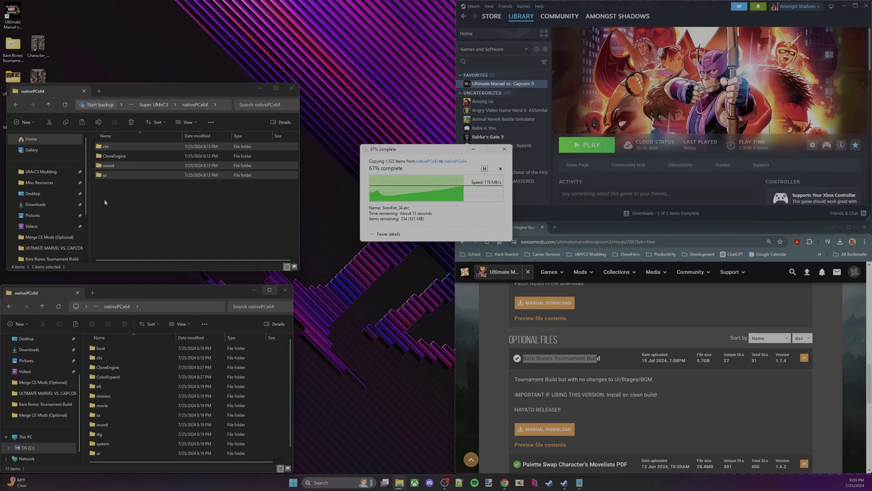
click(9, 307)
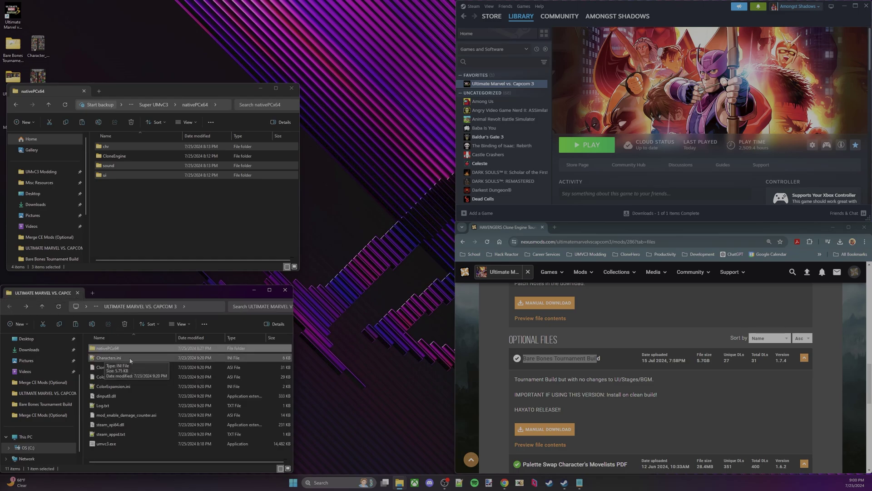
double_click(109, 357)
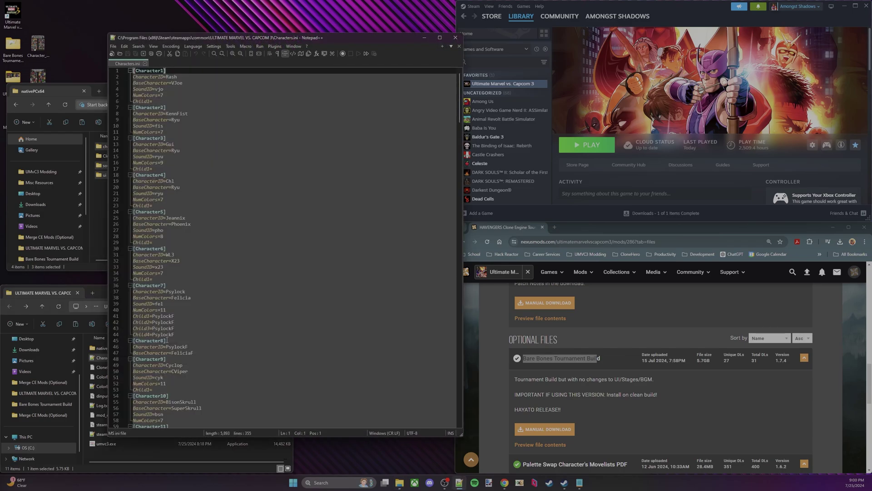
drag(459, 98, 447, 381)
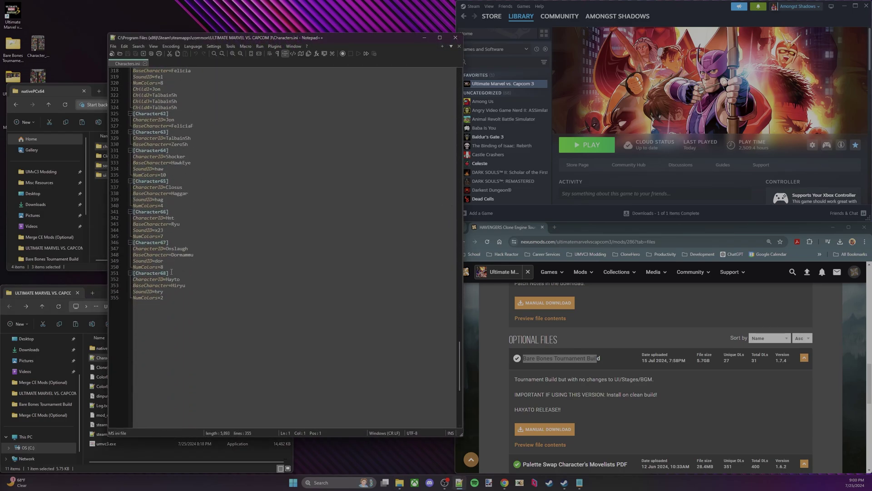
drag(171, 273, 135, 274)
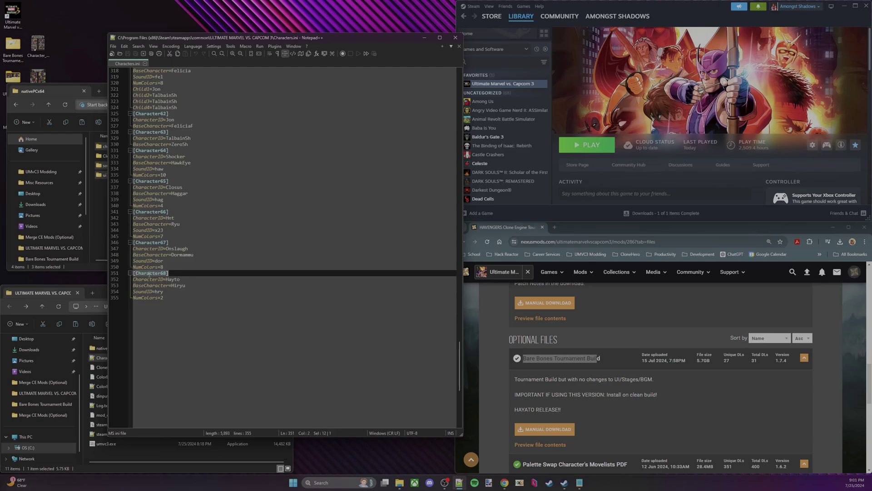
click(453, 36)
click(152, 193)
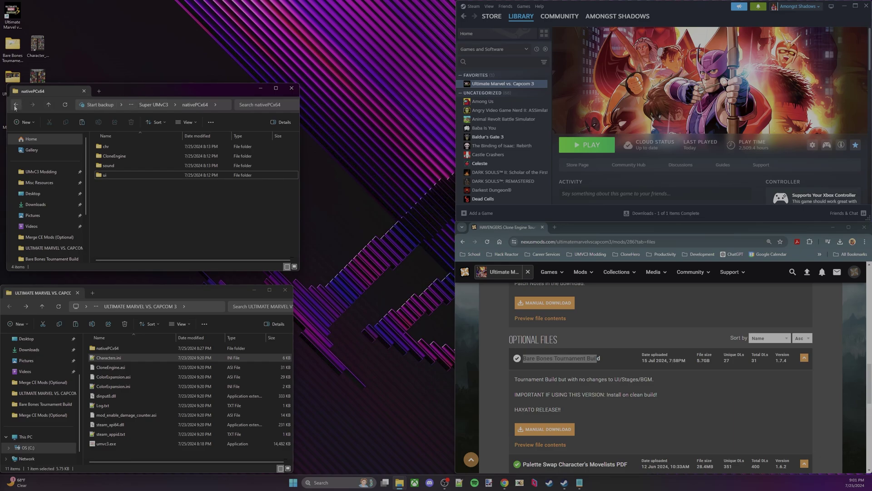
Go back to the Beta 0.9 folder, open Merge CE Mods (Optional), and bring up config.ini's context menu
click(16, 105)
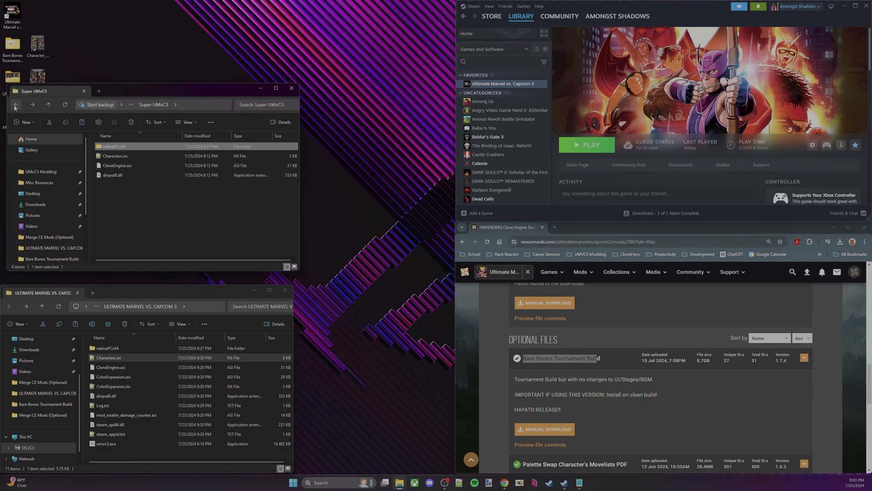
click(17, 105)
click(143, 195)
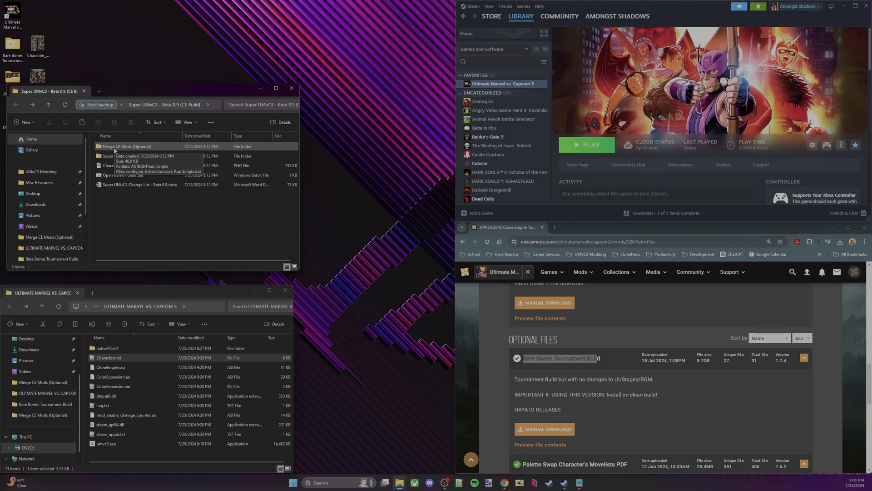
double_click(115, 148)
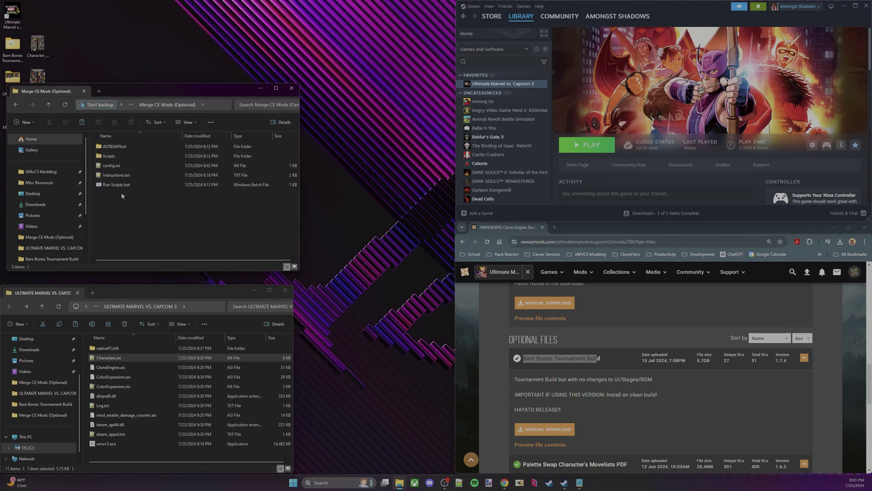
right_click(117, 165)
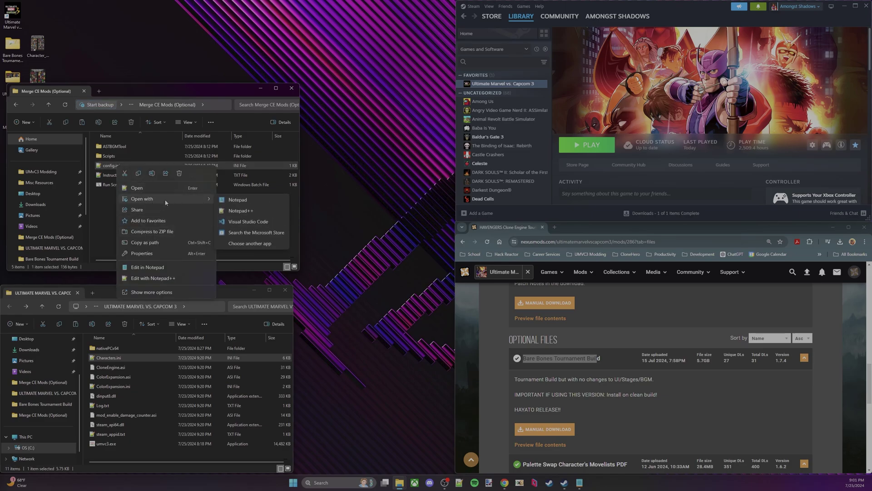
click(162, 269)
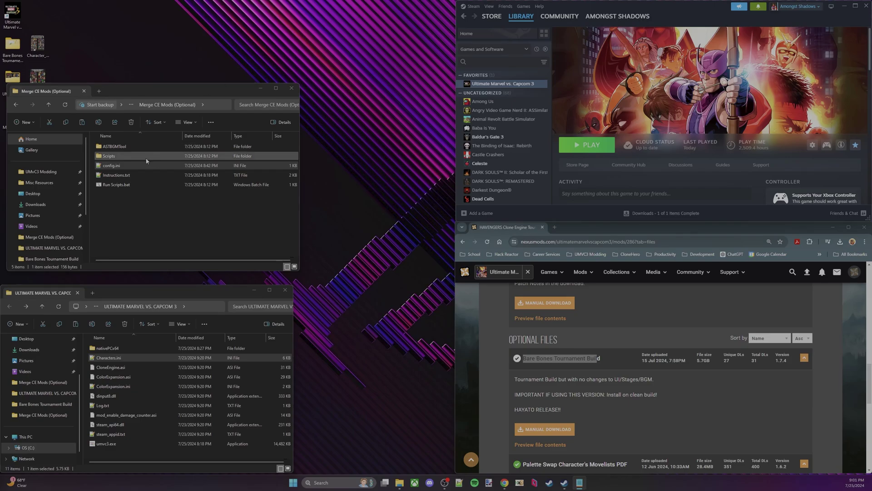
right_click(131, 167)
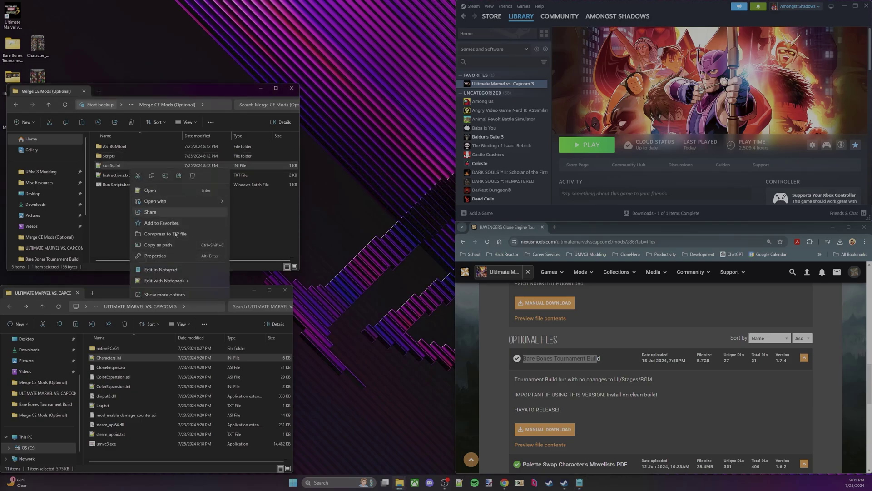
Edit config.ini in Notepad++ to set character_offset from 0 to 68 and save
click(172, 280)
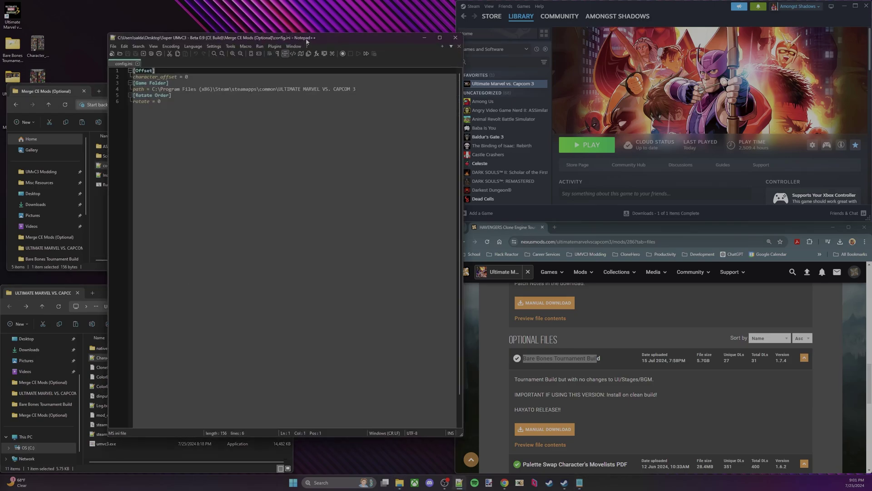
drag(328, 37, 447, 34)
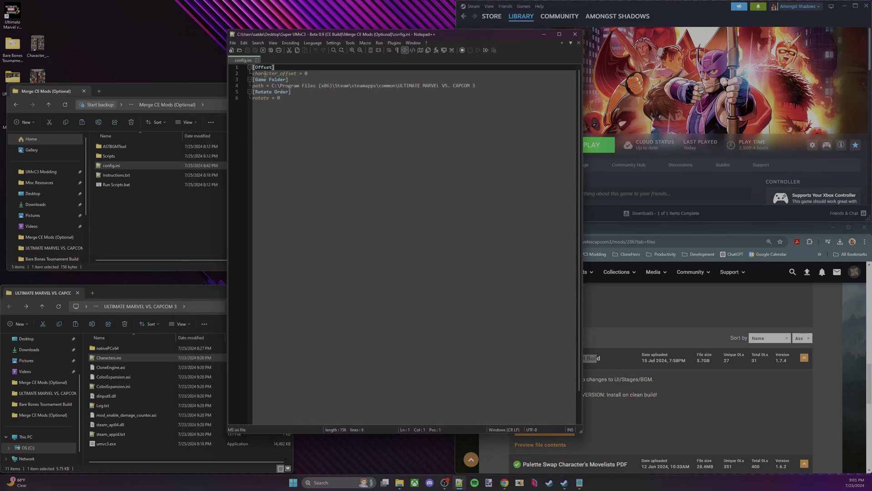
click(265, 73)
click(309, 74)
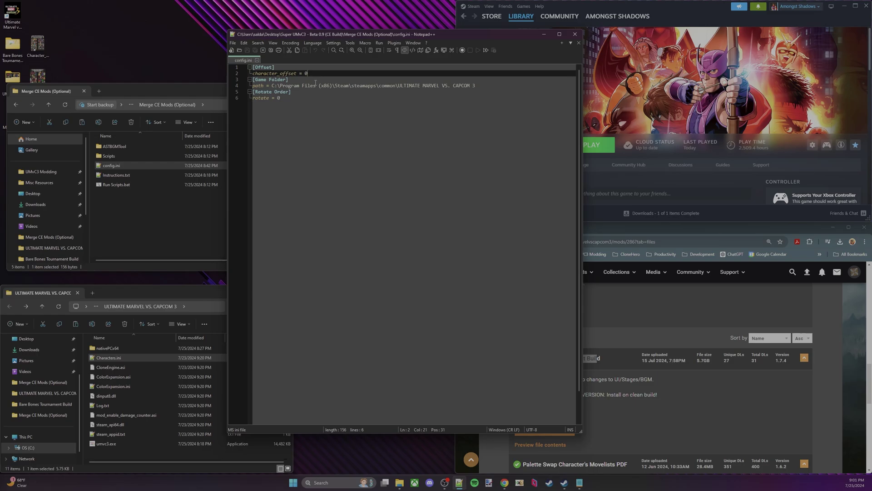
key(BackSpace)
text(68)
key(ctrl+s)
Select the game folder path text in config.ini
triple_click(468, 85)
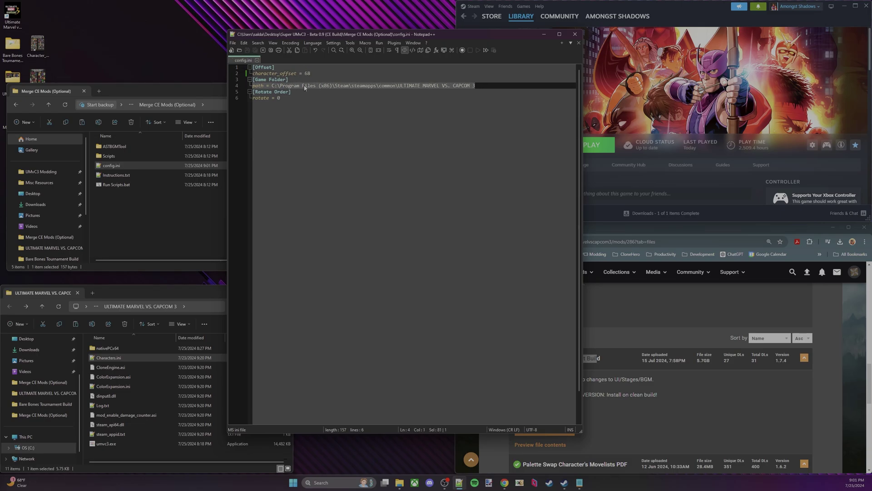
click(287, 80)
drag(273, 86, 460, 85)
Paste the game folder's path into config.ini, delete the duplicate path line, and save
click(136, 295)
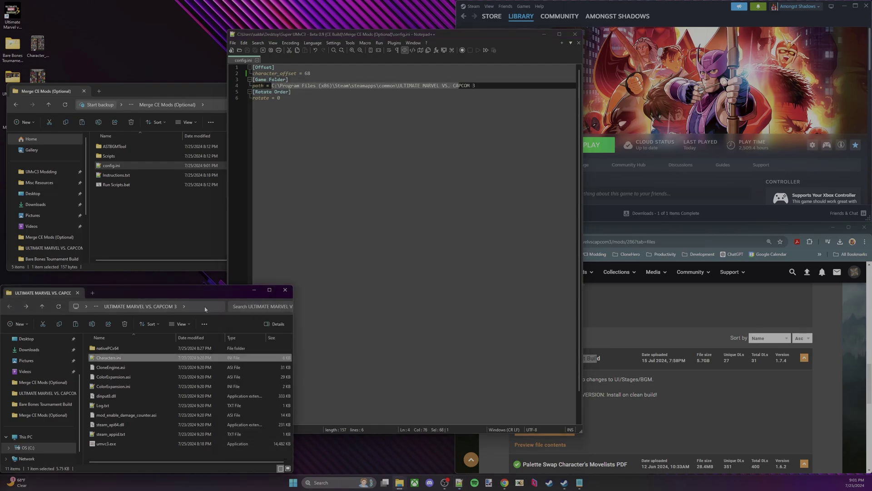
click(205, 306)
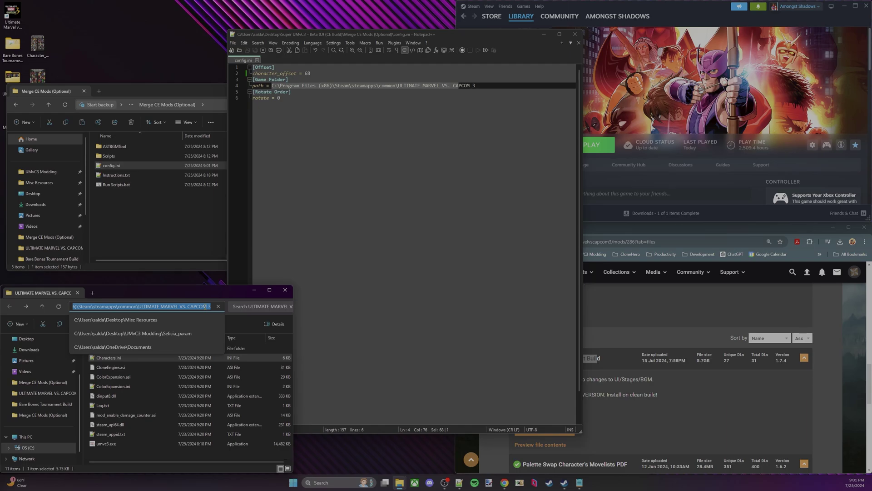
key(ctrl+c)
click(484, 84)
key(Return)
key(ctrl+v)
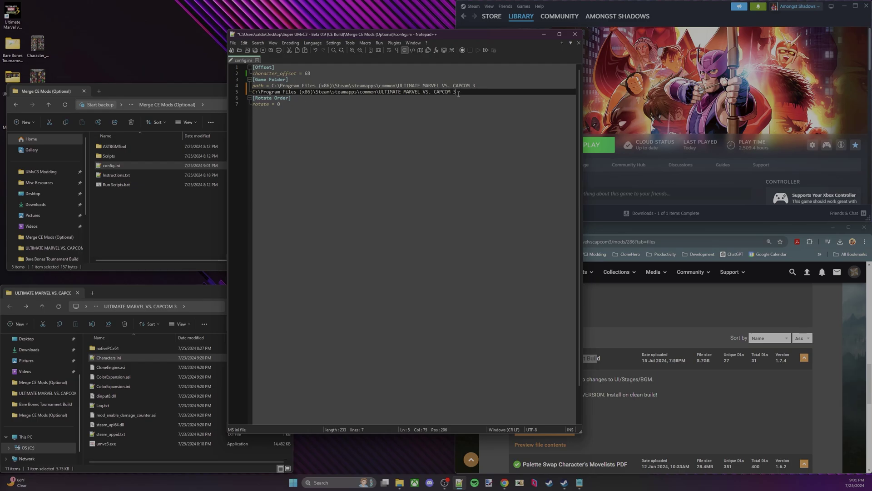
drag(458, 93, 249, 92)
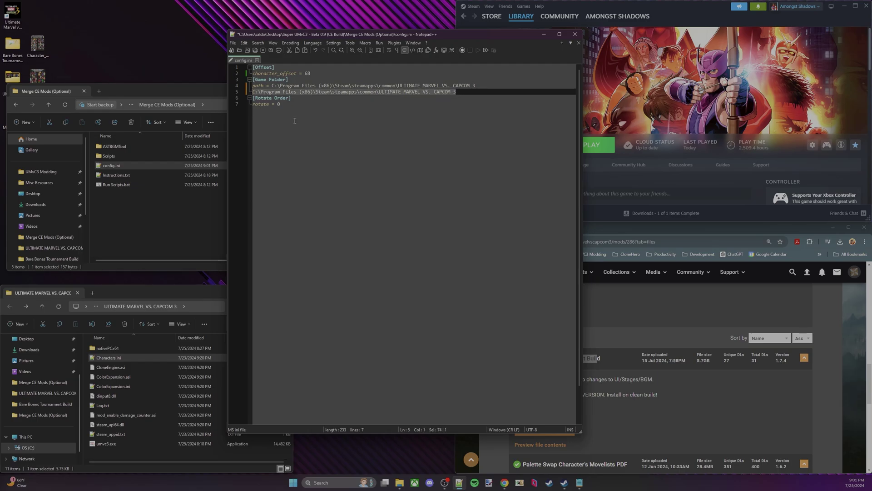
key(BackSpace)
key(BackSpace)
key(ctrl+s)
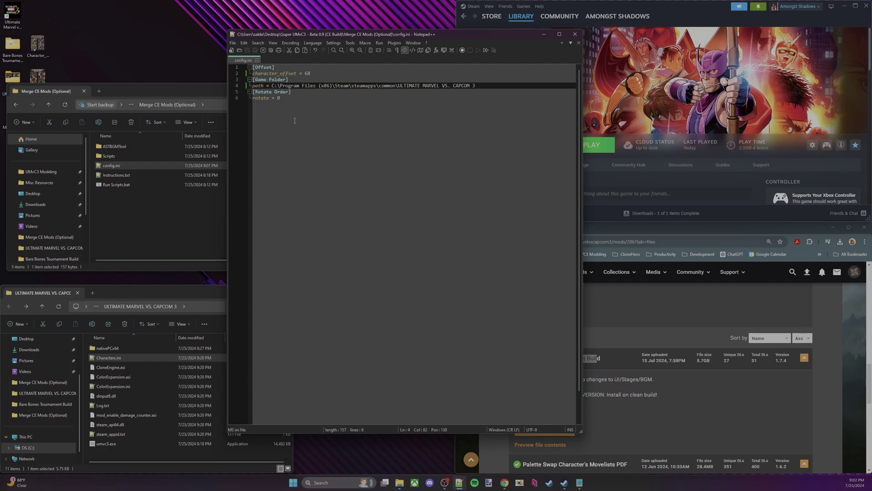
Review the game path and character_offset = 68 lines, then close Notepad++
drag(270, 86, 475, 88)
key(Down)
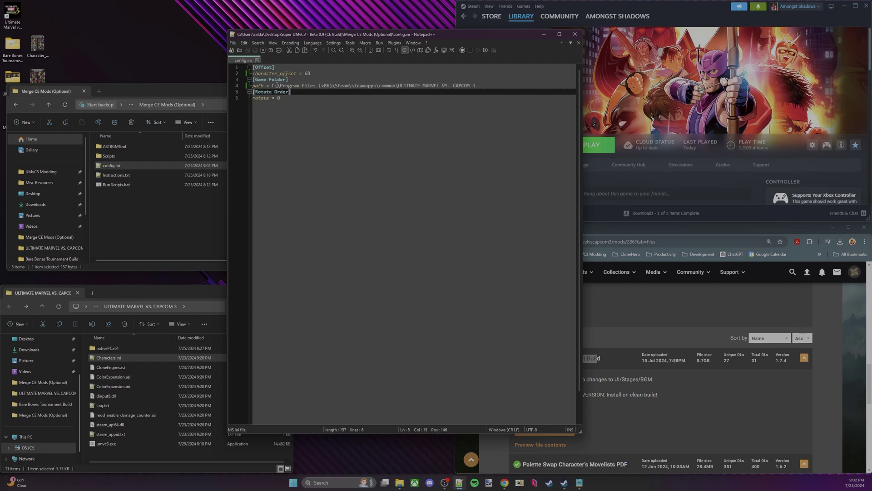
drag(270, 85, 277, 86)
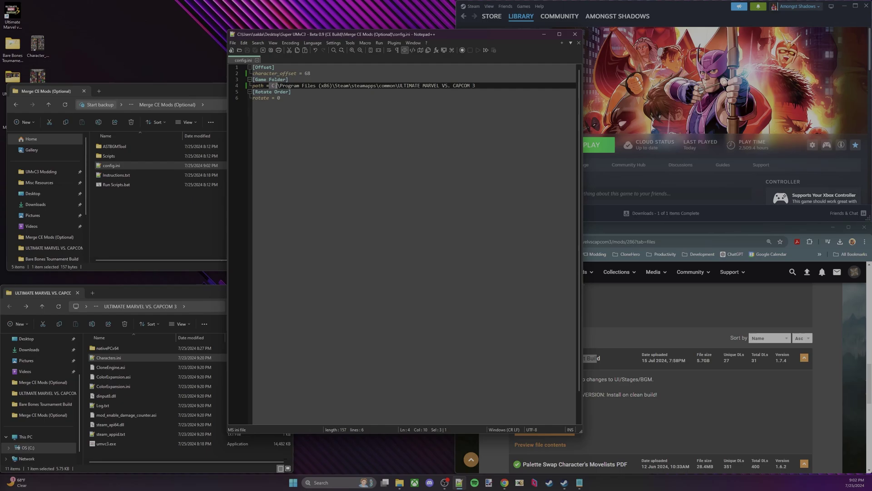
click(299, 92)
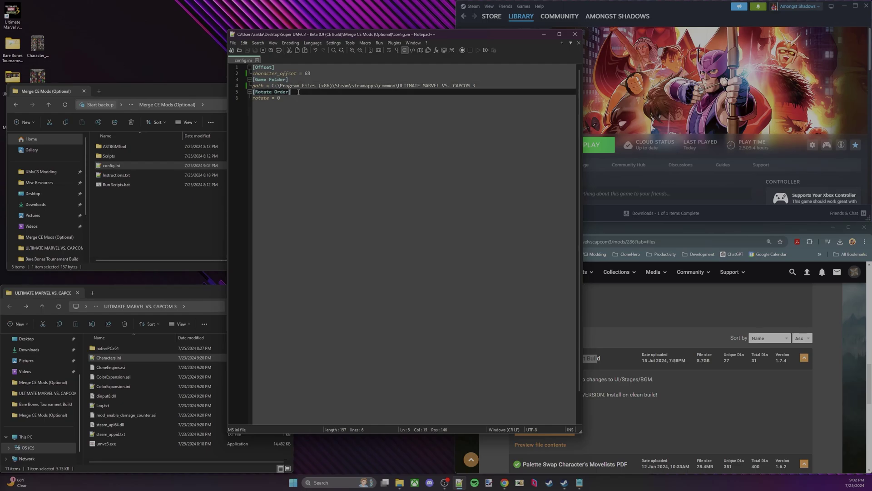
drag(277, 86, 475, 85)
click(377, 96)
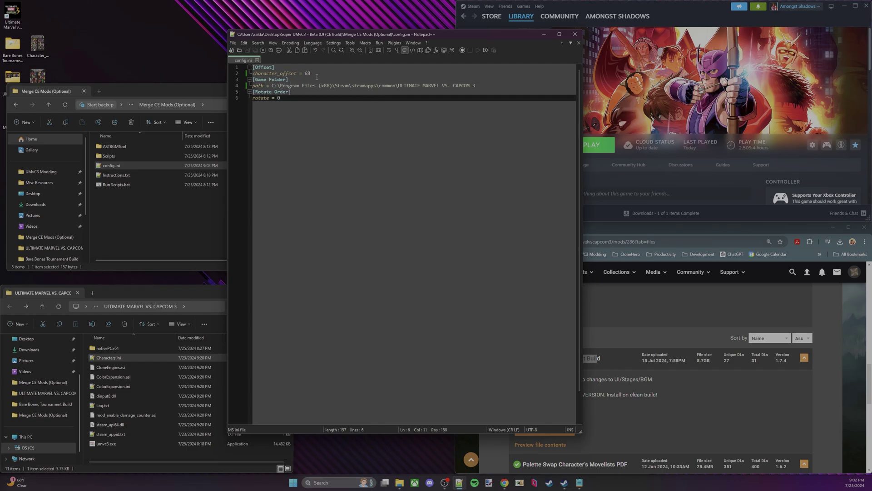
drag(254, 74, 320, 72)
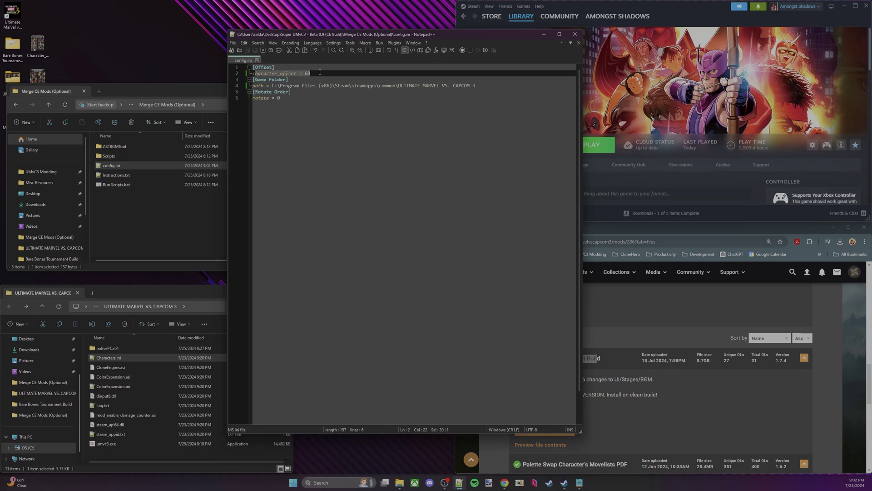
drag(271, 85, 364, 85)
click(338, 92)
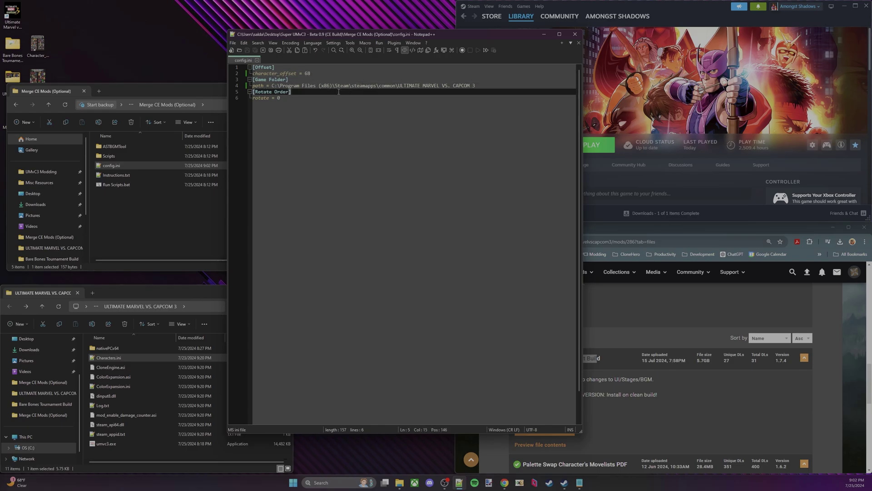
click(575, 35)
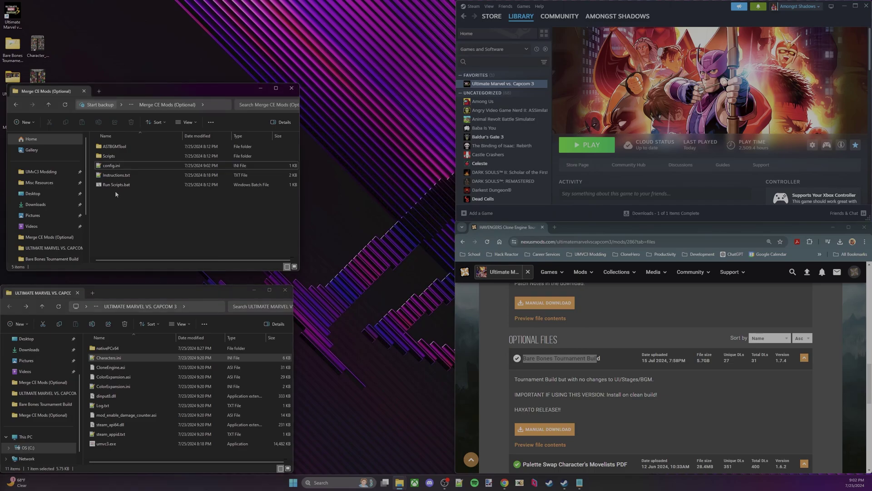
Open Instructions.txt in Notepad++ and launch its line-2 python.org downloads link in the browser
double_click(116, 176)
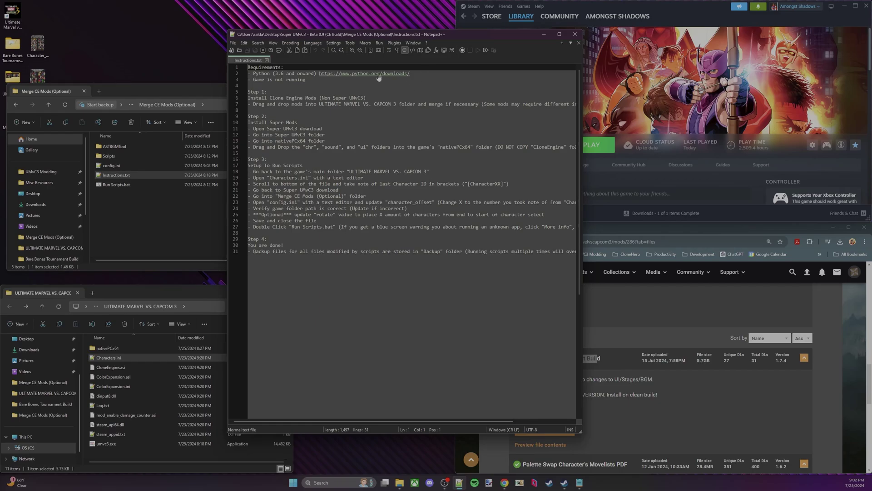
click(351, 75)
right_click(352, 75)
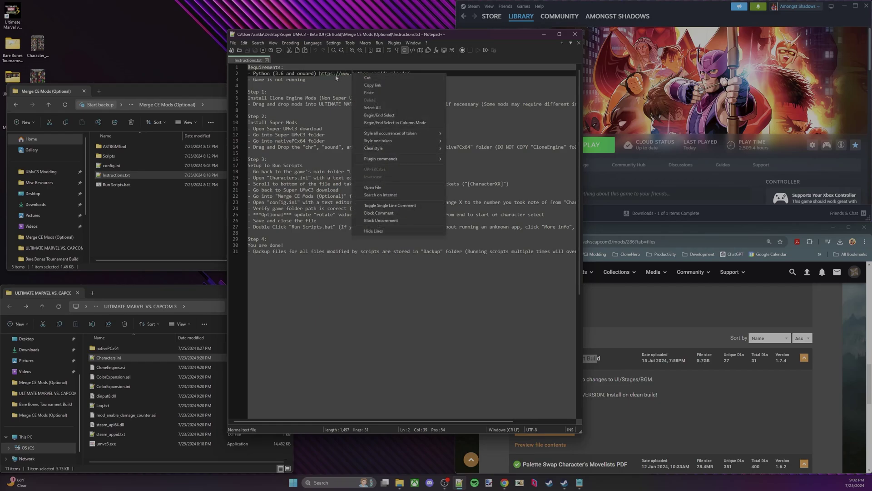
click(409, 215)
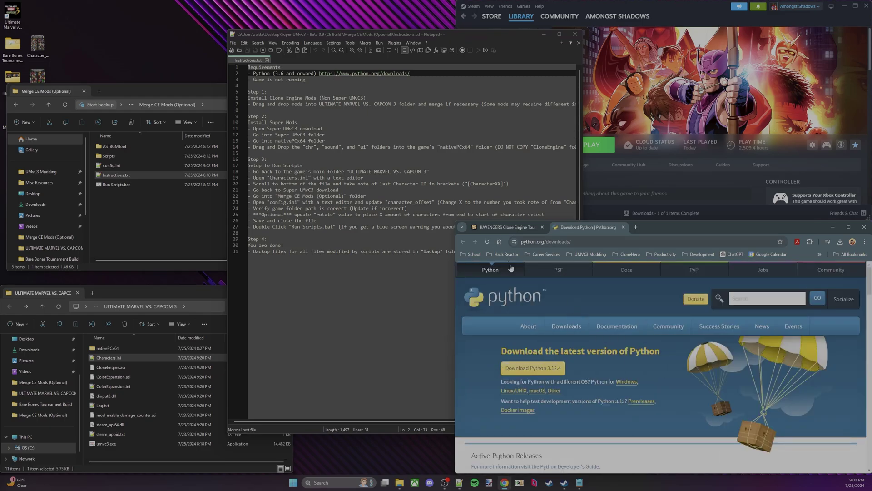
Open the Python 3.12.4 release page from the downloads list
scroll(562, 305, down, 1)
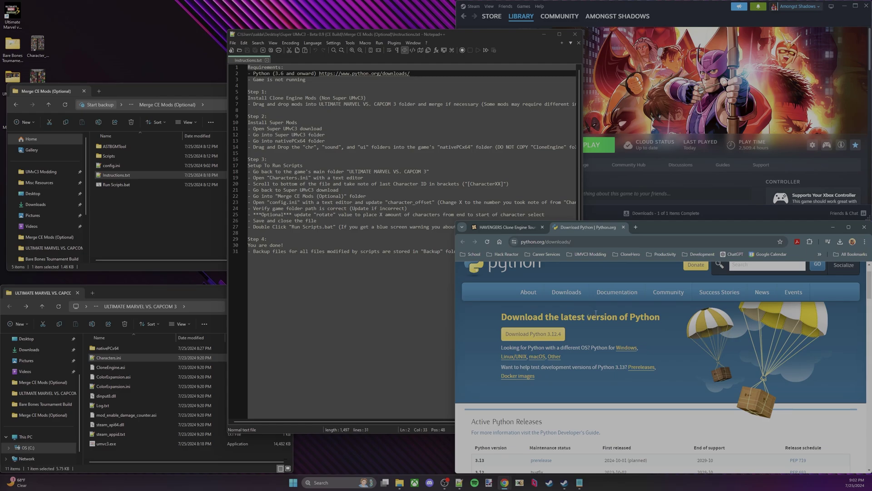
scroll(604, 380, down, 5)
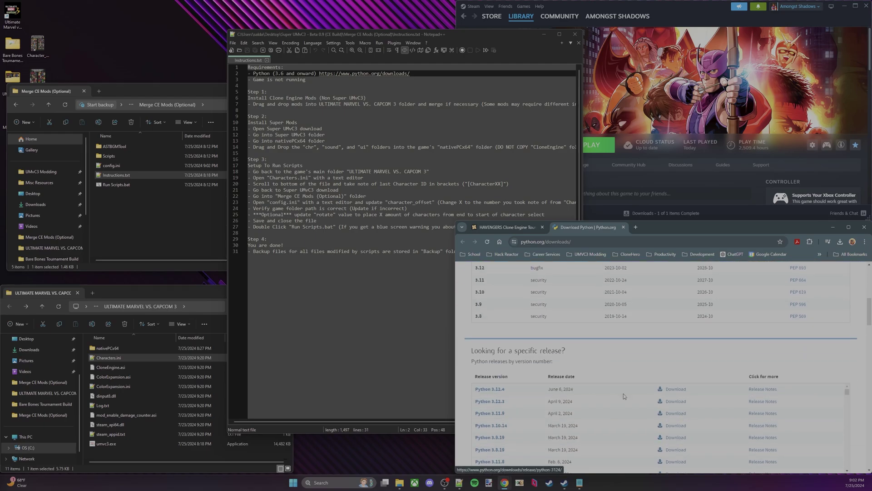
click(668, 390)
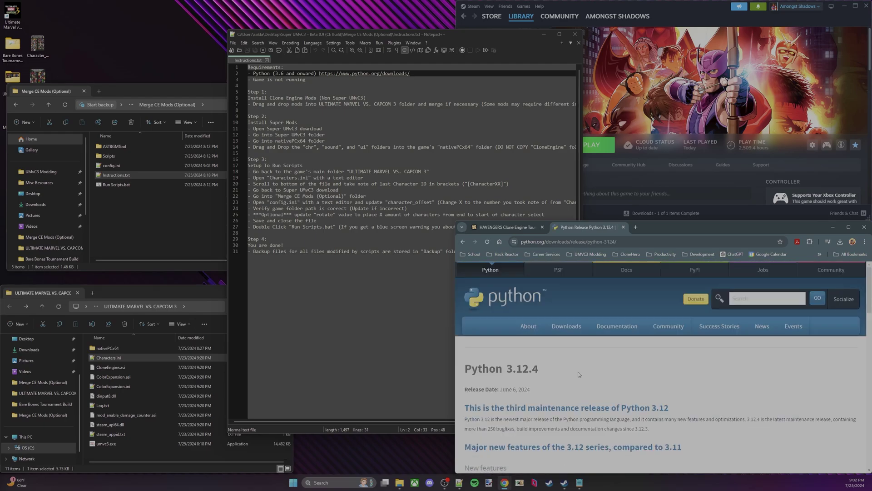
scroll(573, 373, down, 10)
scroll(570, 374, down, 8)
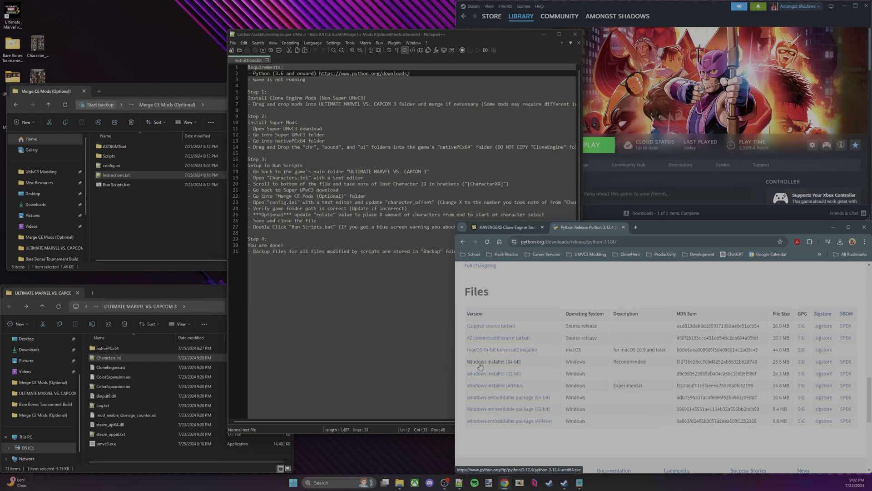
Start the Windows installer (64-bit) download, cancel the save, and close the Python tab
click(480, 366)
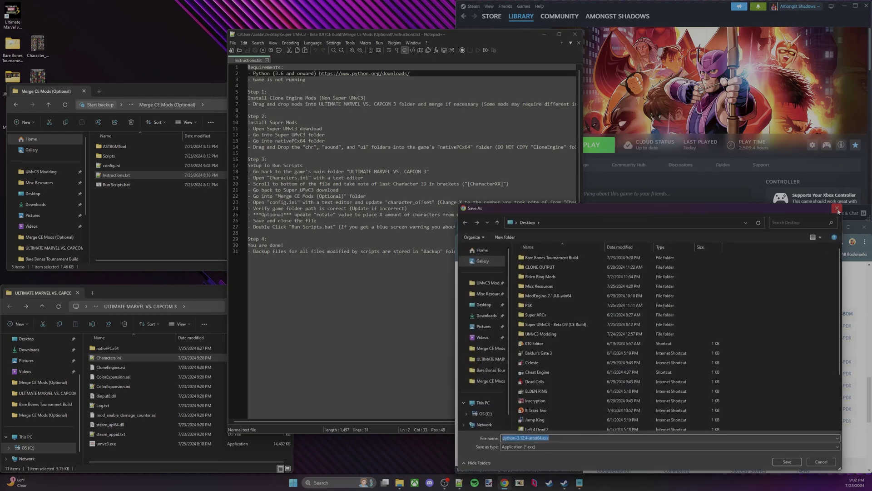
click(837, 210)
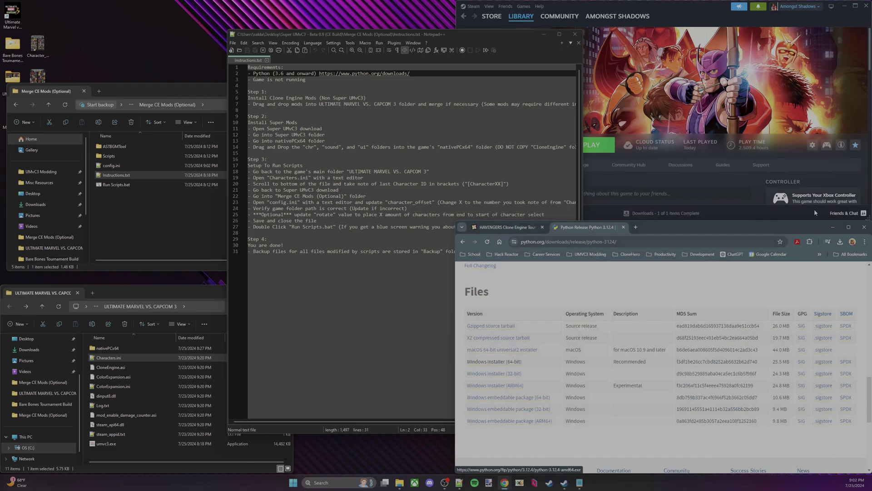
click(624, 228)
Close Notepad++ and run Run Scripts.bat, allowing it past SmartScreen with Run anyway
click(577, 34)
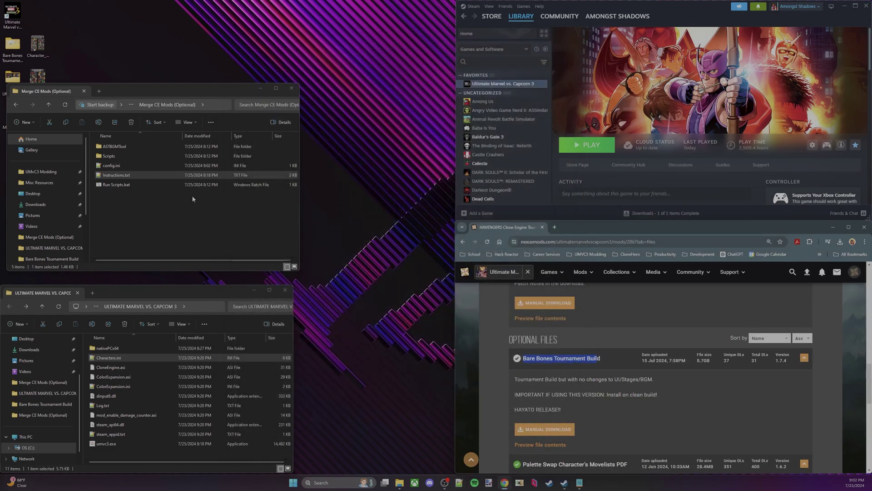
click(181, 197)
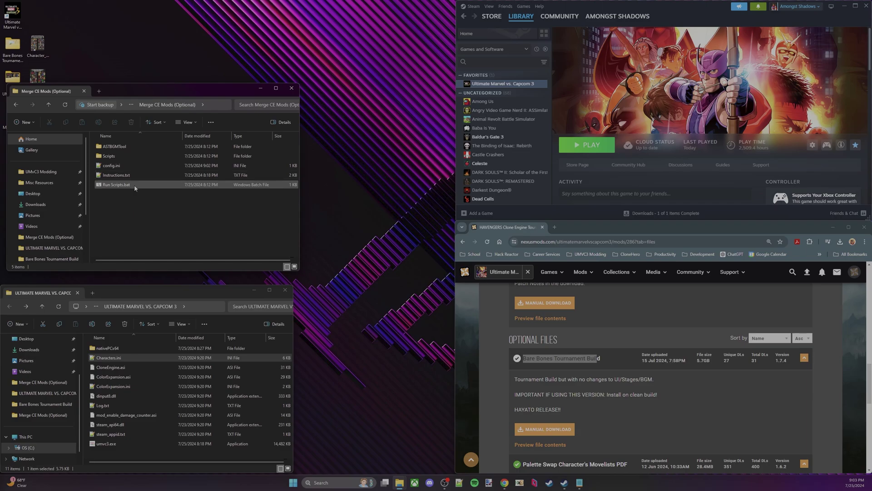
double_click(135, 185)
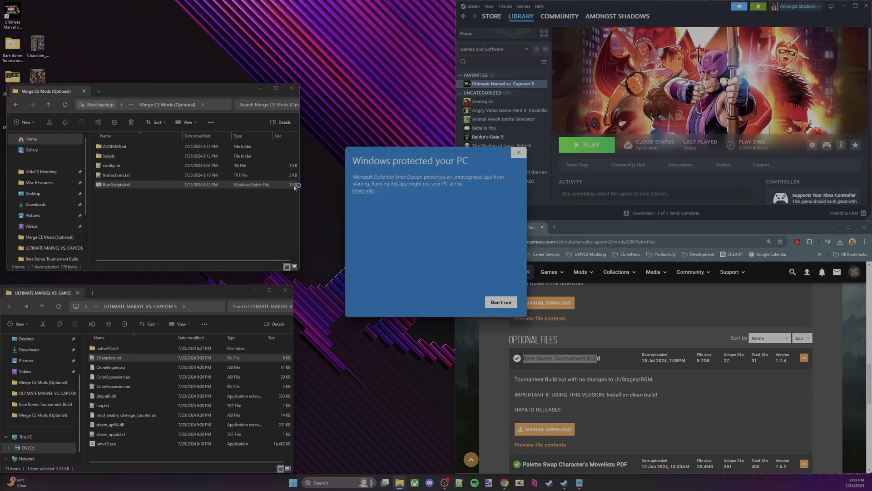
click(364, 192)
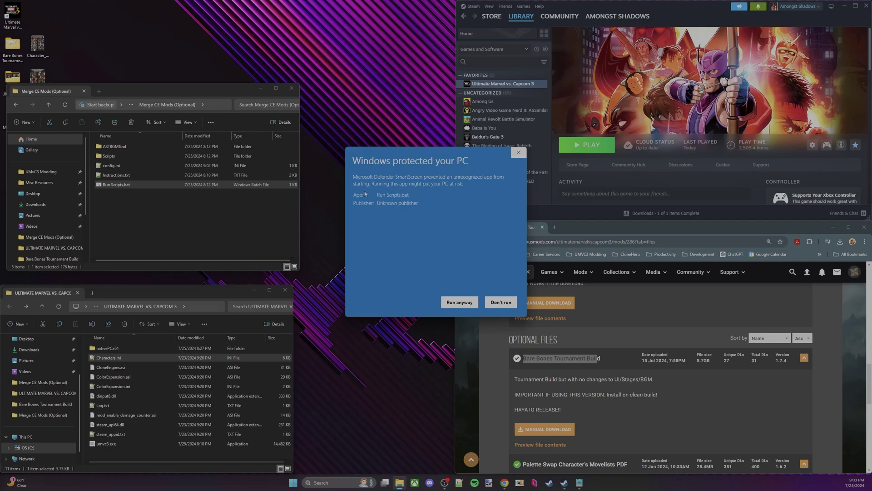
click(460, 304)
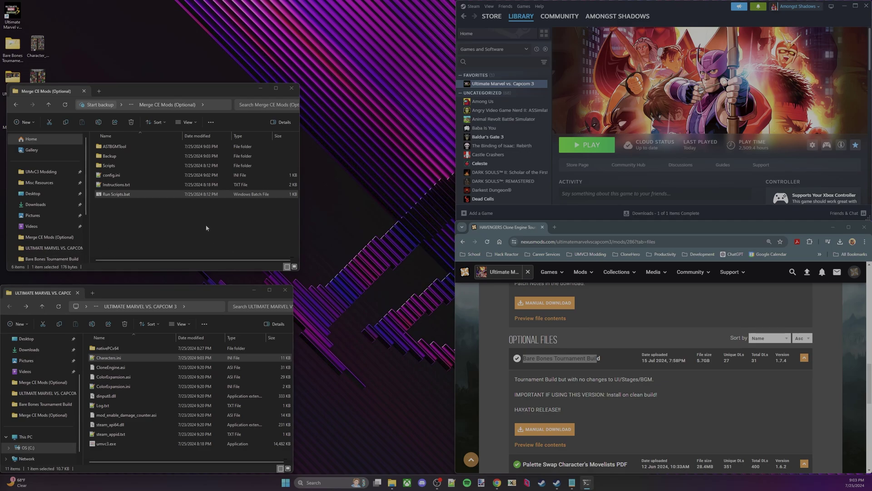
Launch Ultimate Marvel vs. Capcom 3 and shrink the Merge CE Mods window
drag(162, 86, 158, 100)
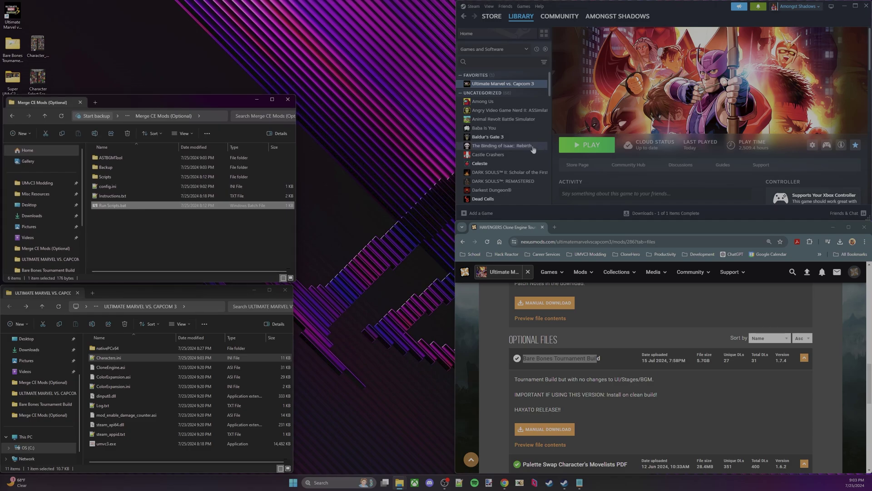
click(587, 144)
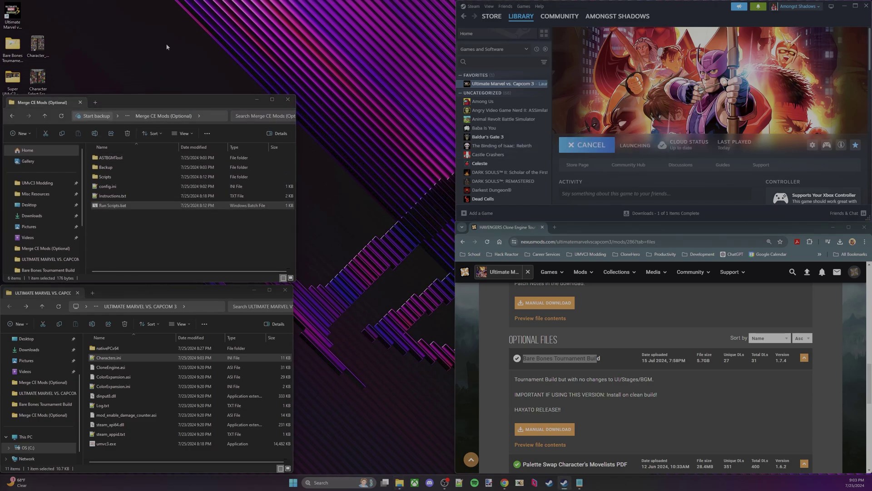
drag(138, 95, 137, 126)
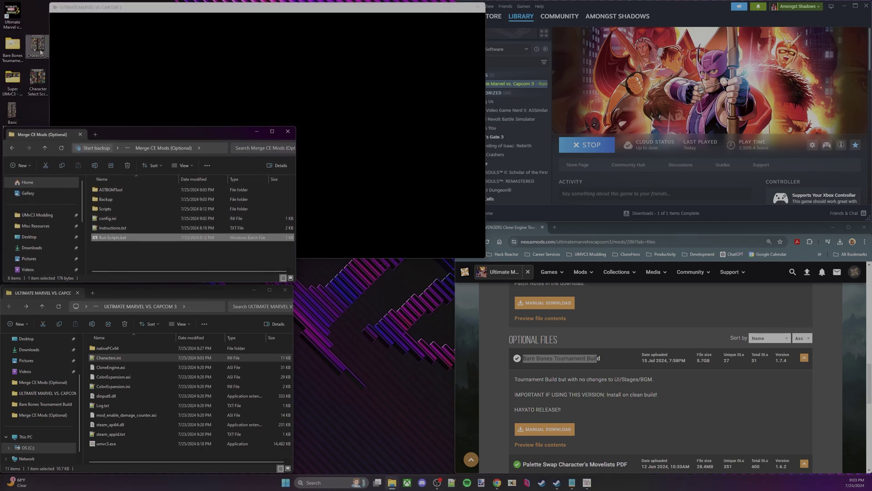
Open Character_Slot_Locations.png and Character Select Screen.png from the desktop and arrange them
click(40, 45)
double_click(40, 46)
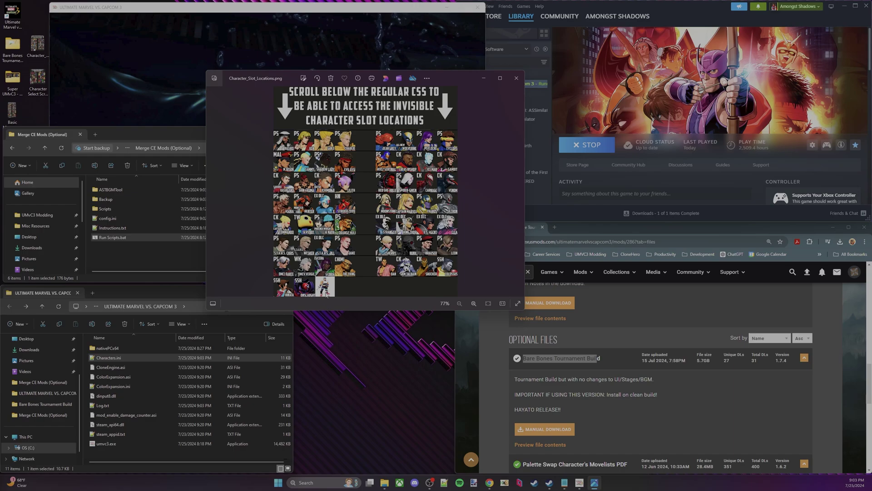
double_click(38, 80)
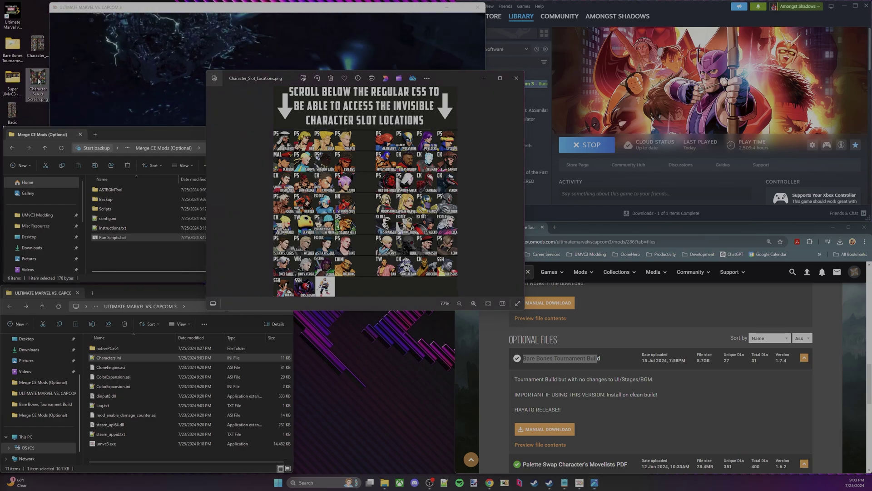
drag(458, 88, 665, 96)
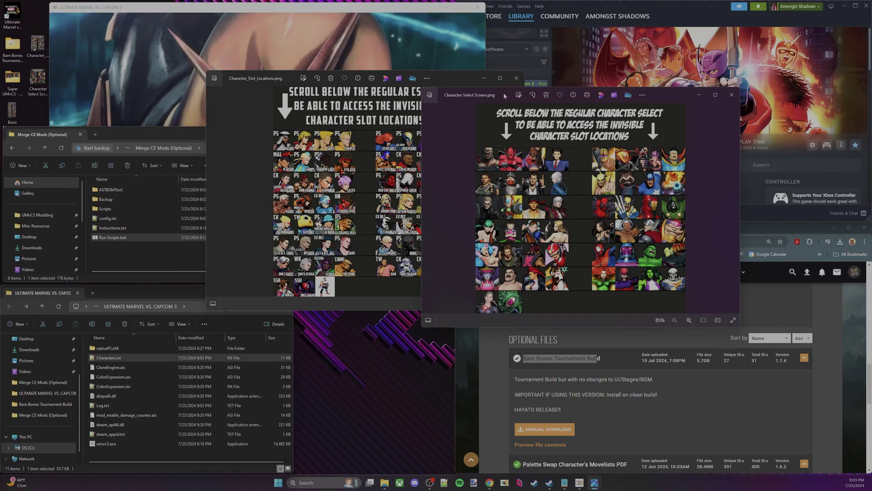
mouse_move(684, 96)
mouse_down()
mouse_move(807, 97)
mouse_move(651, 99)
mouse_move(669, 98)
mouse_up()
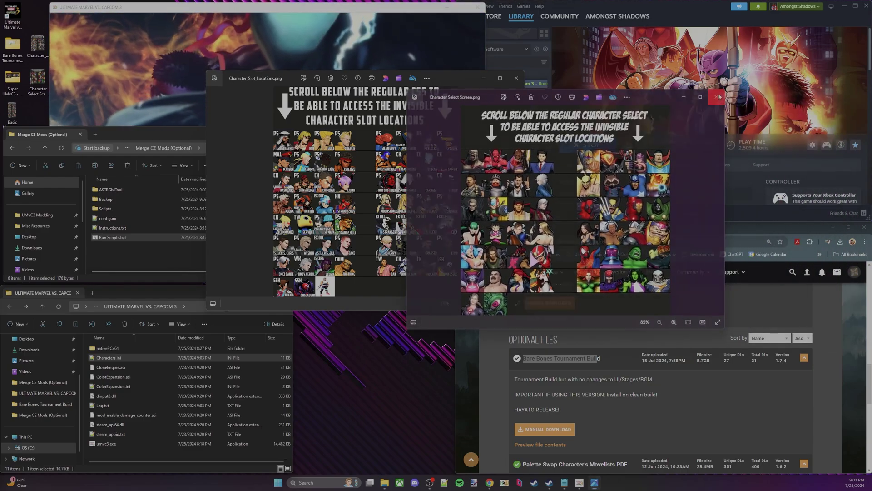
Close both images and open Basic Merge.png in an enlarged viewer window
click(717, 97)
click(516, 77)
double_click(18, 113)
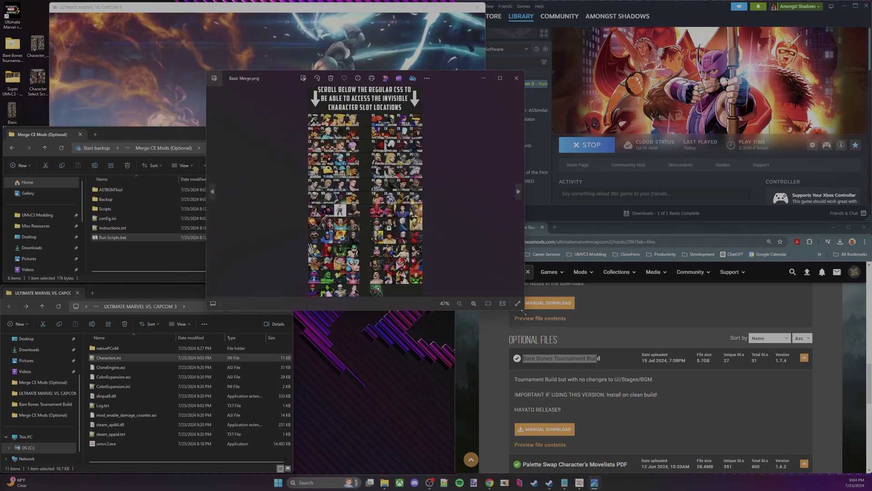
drag(525, 311, 718, 460)
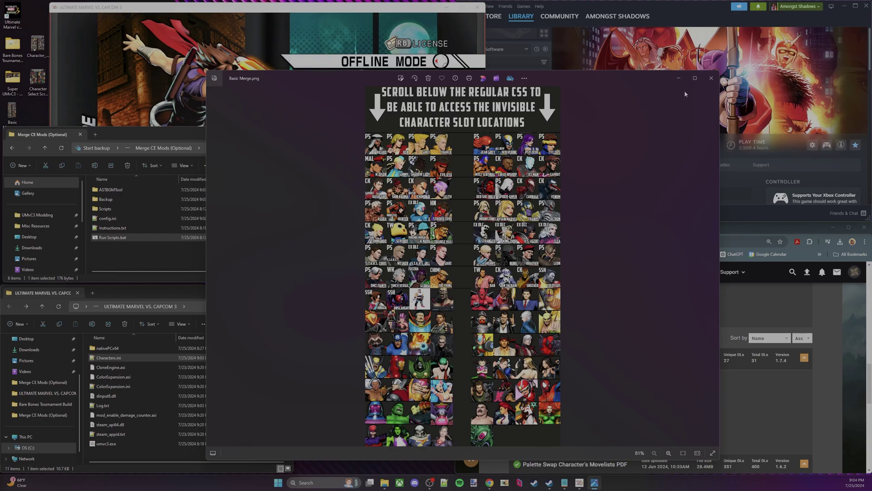
Close the Basic Merge image and enter Offline Mode > Training in the game
click(711, 78)
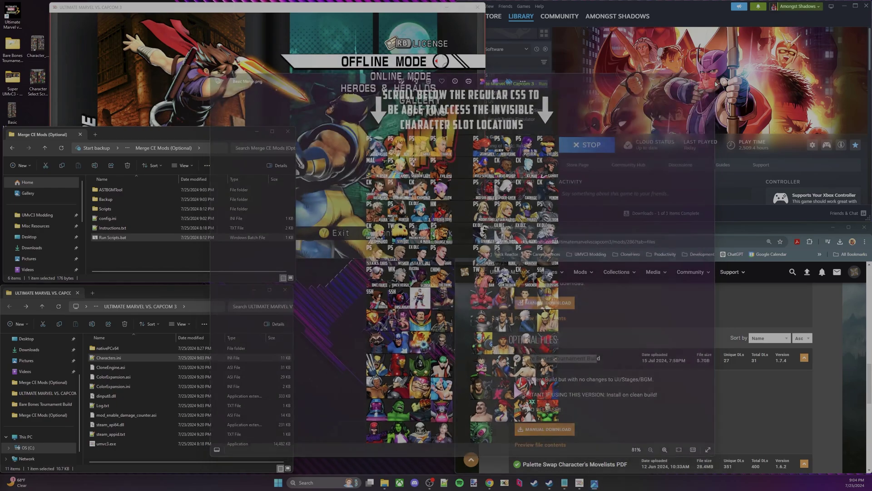
click(381, 7)
key(Return)
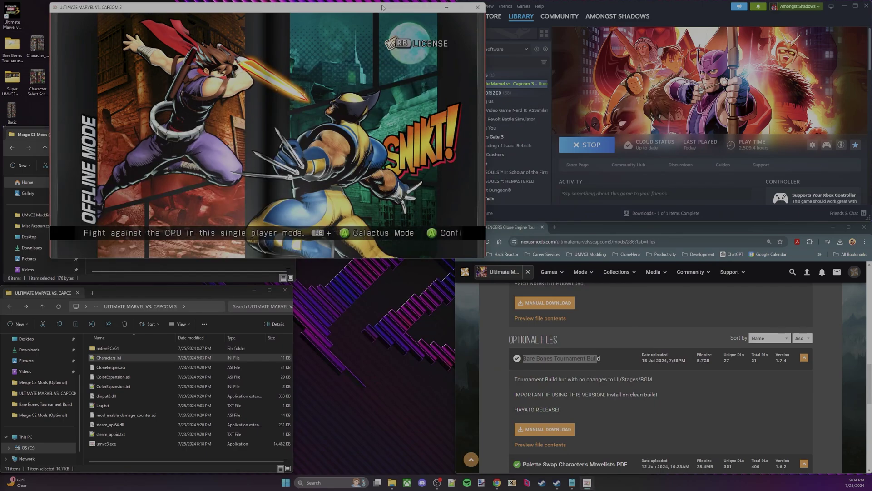
key(Down)
key(Down)
key(Return)
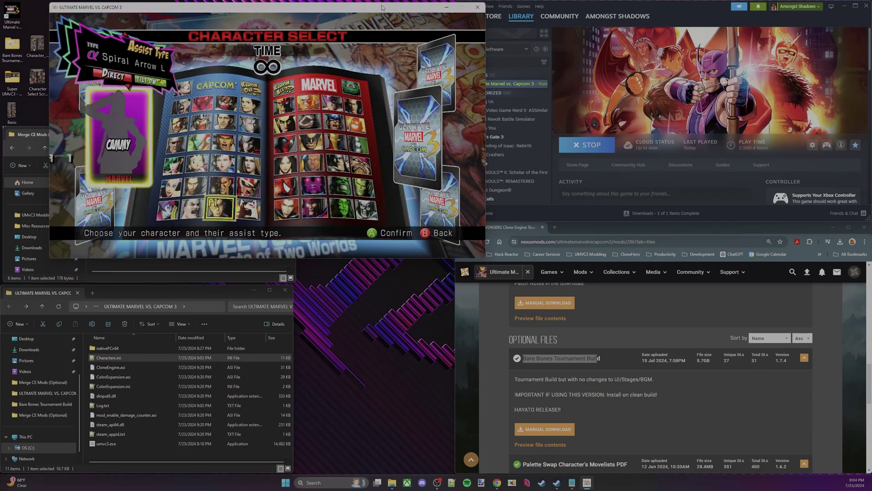
Pick Cammy's team versus Super Frank West, Shocker and Red She Hulk, then start the match
key(Return)
key(Return)
key(Up)
key(Up)
key(Up)
key(Right)
key(Return)
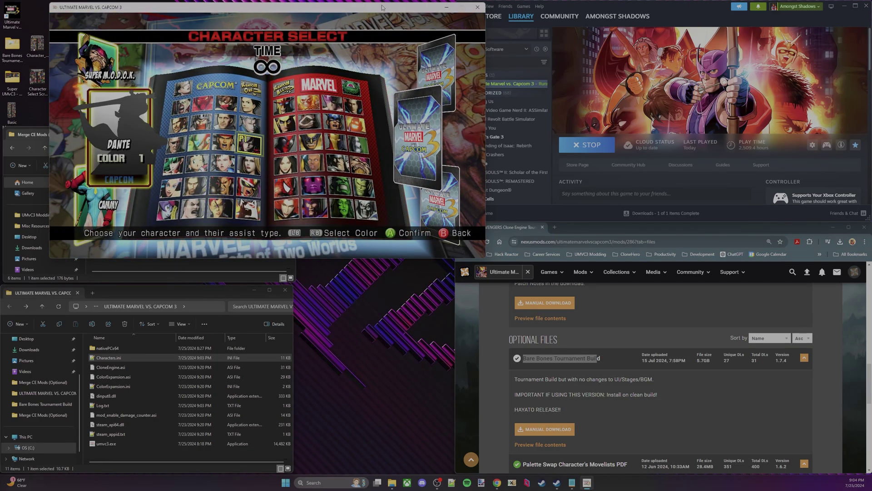
key(Right)
key(Return)
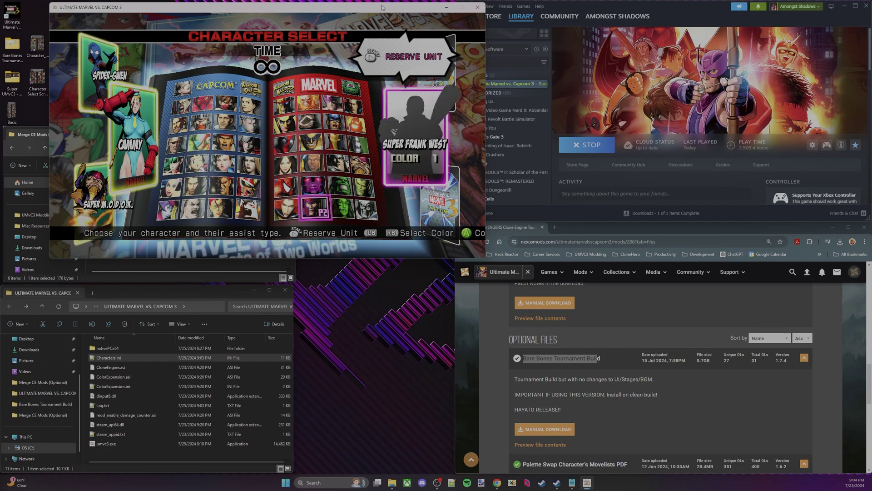
key(Return)
key(Return)
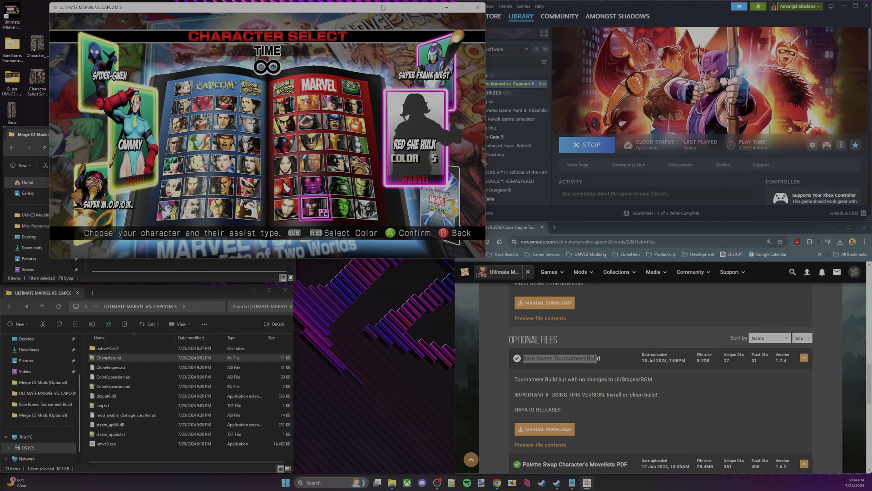
key(Return)
key(Return)
key(Return)
key(Return)
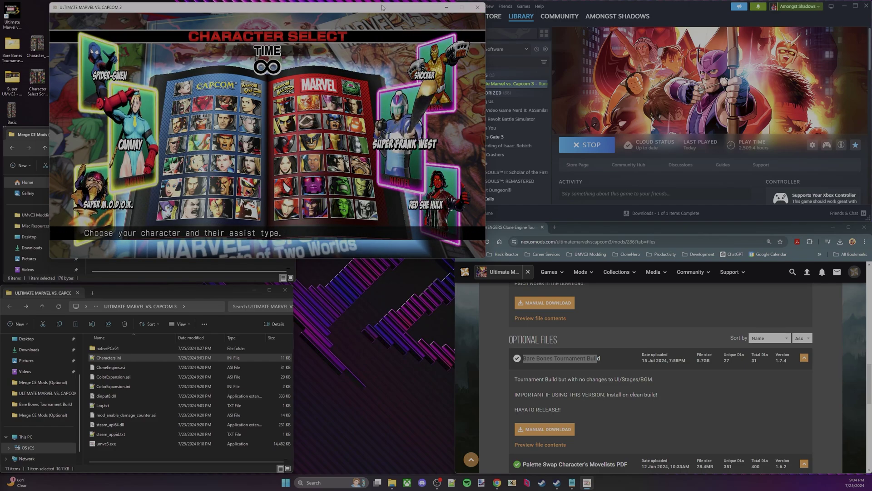
key(Return)
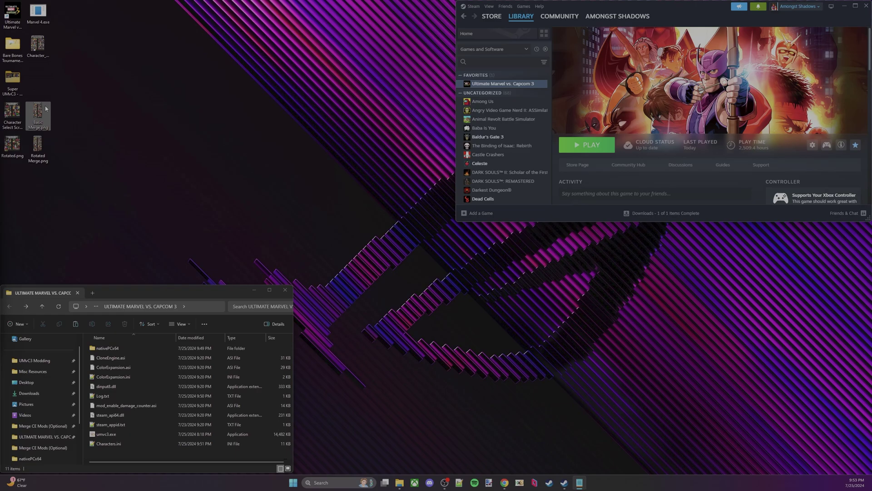
Open Character Select Screen.png on the left and Rotated.png on the right for comparison
double_click(18, 119)
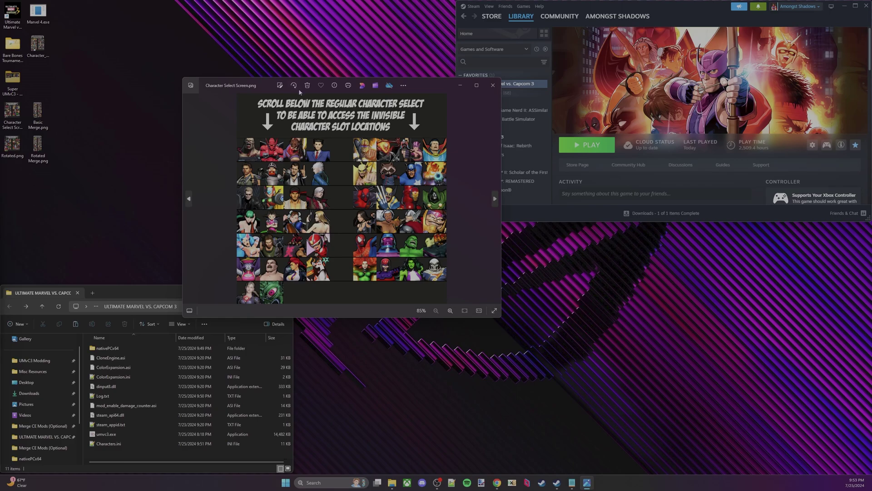
drag(428, 85, 334, 74)
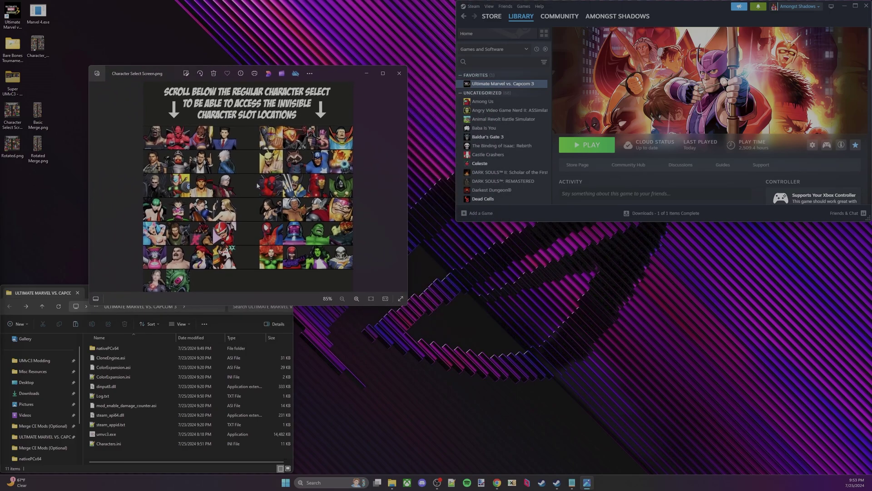
double_click(13, 144)
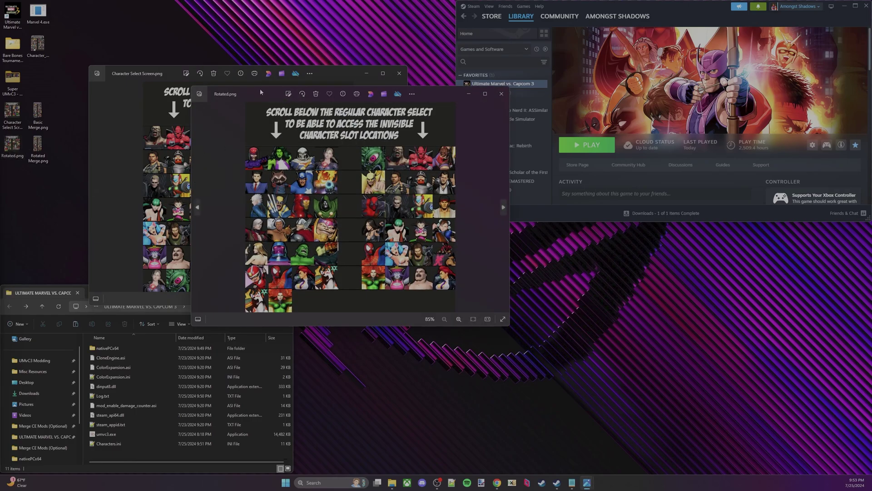
drag(260, 92, 493, 61)
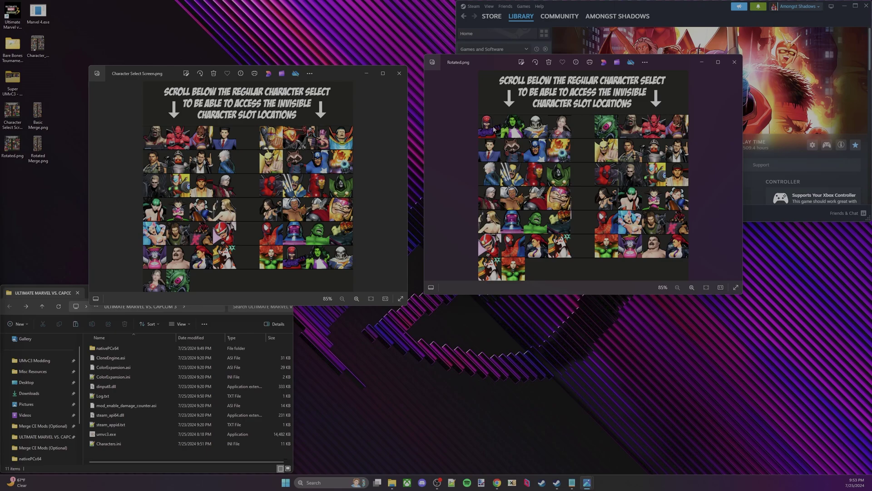
Swap Character Select Screen.png and Rotated.png for Rotated Merge.png, placed at the lower right
click(399, 74)
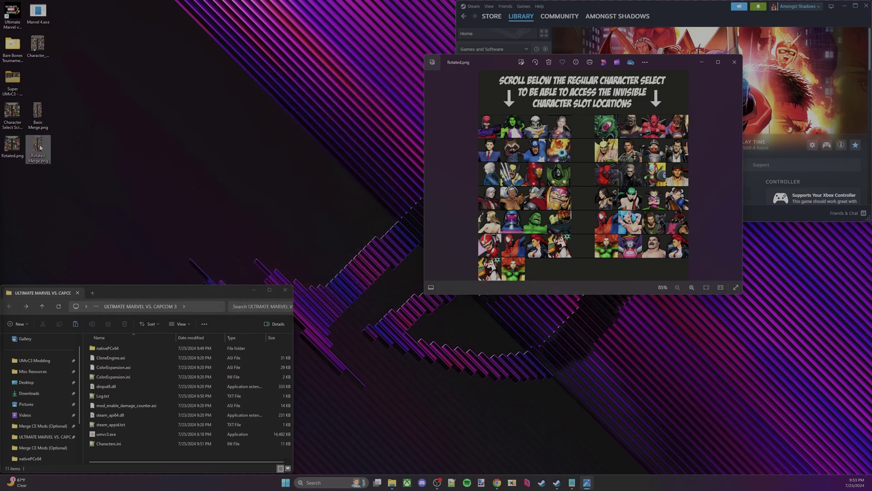
double_click(40, 148)
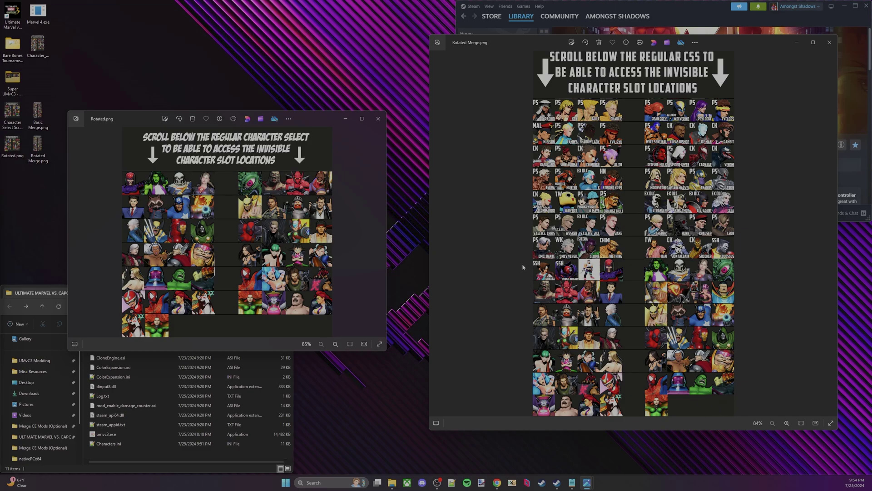
click(377, 117)
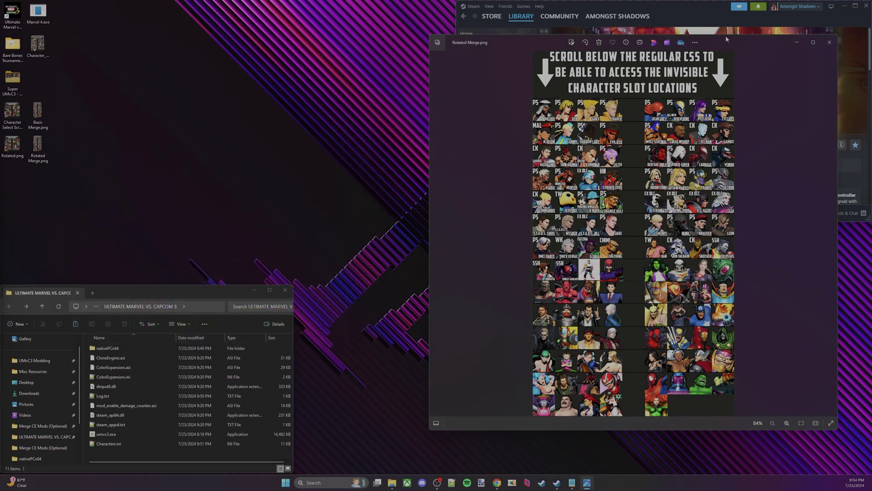
drag(726, 36, 736, 77)
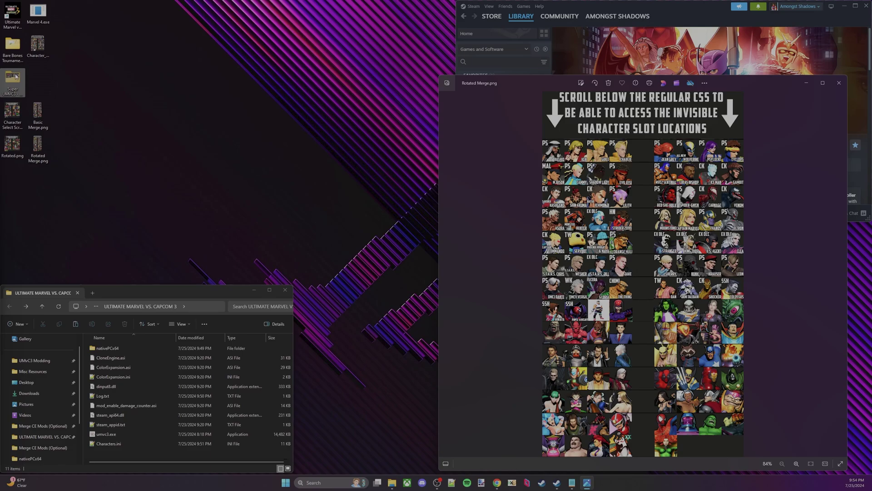
Open the Super UMvC3 - Beta 0.9 (CE Build) desktop folder and fit its window
double_click(12, 78)
drag(221, 68, 169, 78)
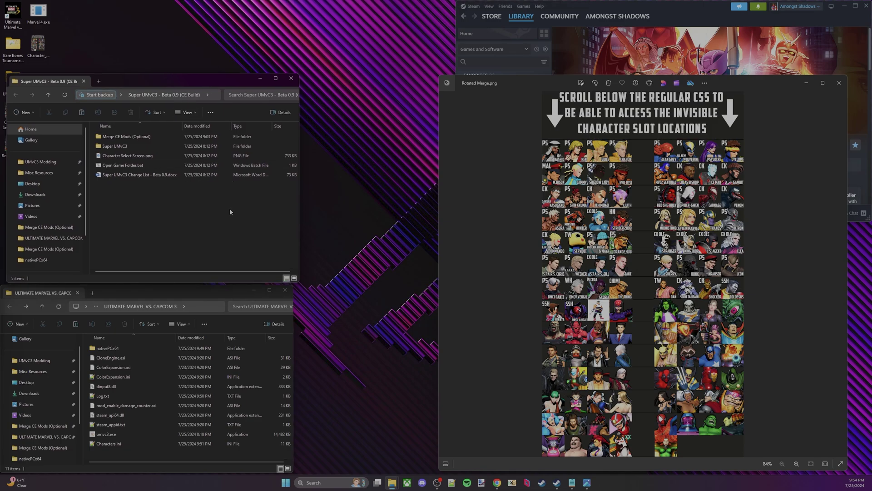
drag(299, 280, 283, 280)
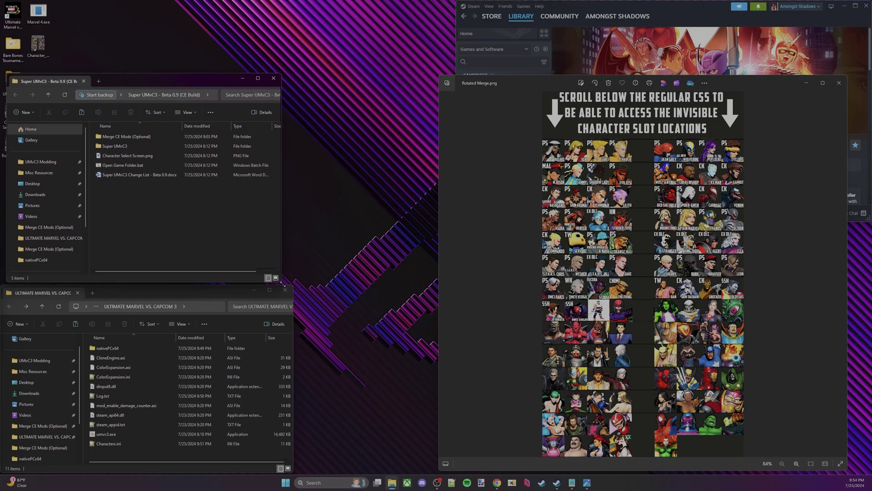
Copy nativePCx64 and Characters.ini from Merge CE Mods' Backup over the game's copies, replacing them
double_click(115, 137)
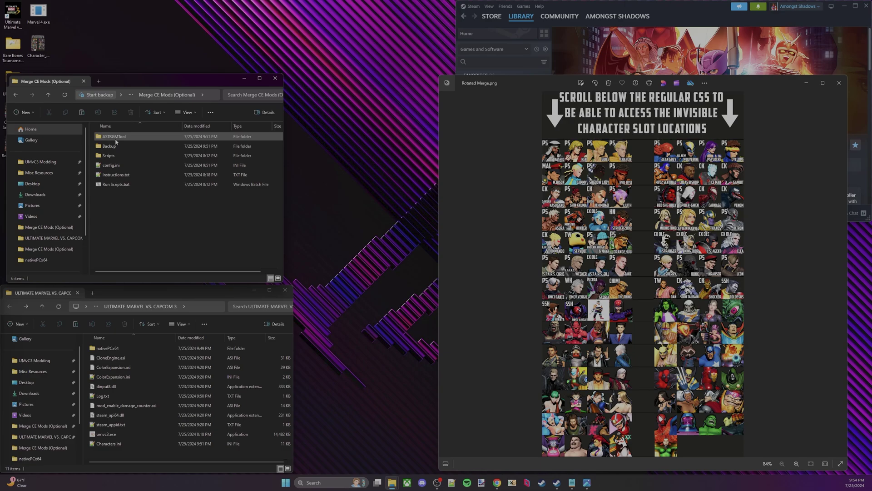
drag(120, 80, 114, 80)
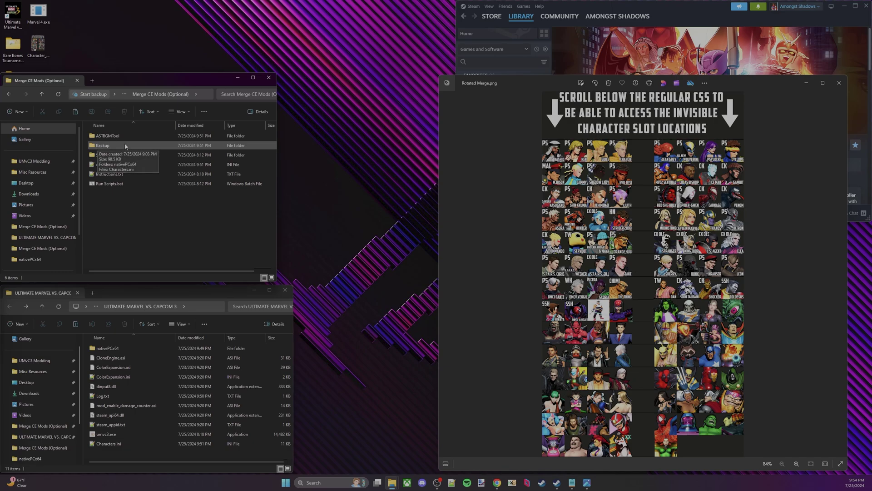
double_click(126, 145)
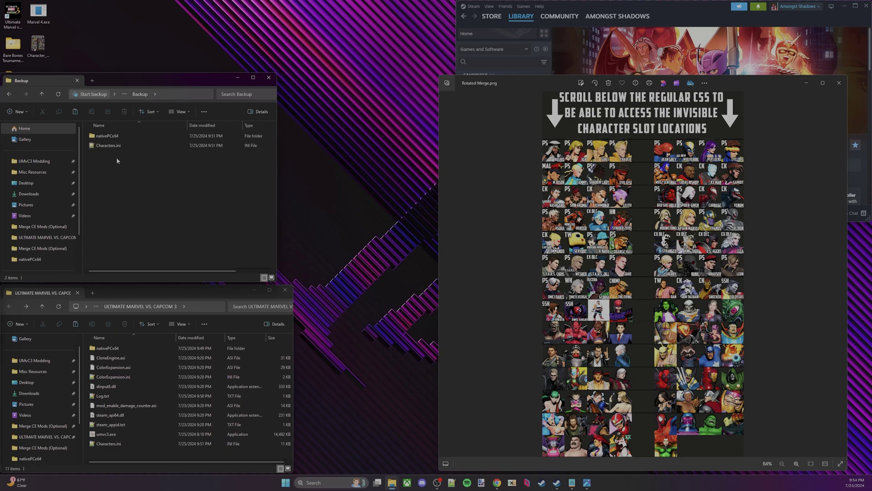
drag(116, 157, 126, 456)
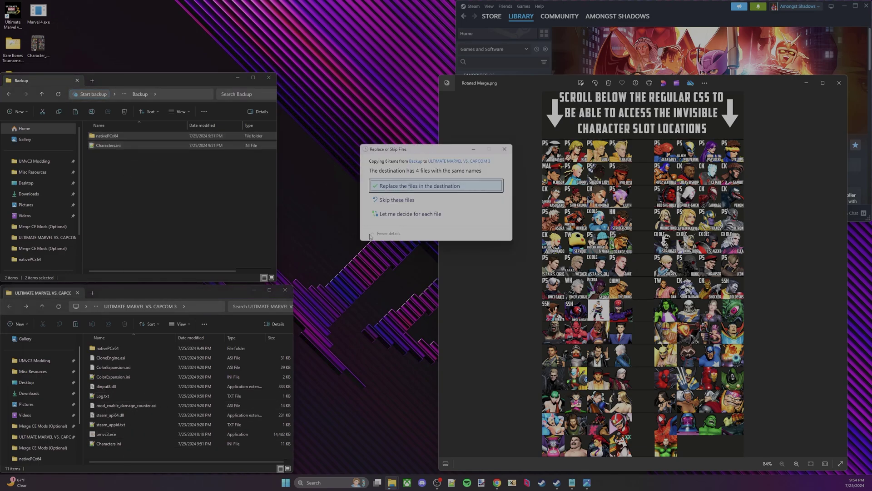
click(378, 186)
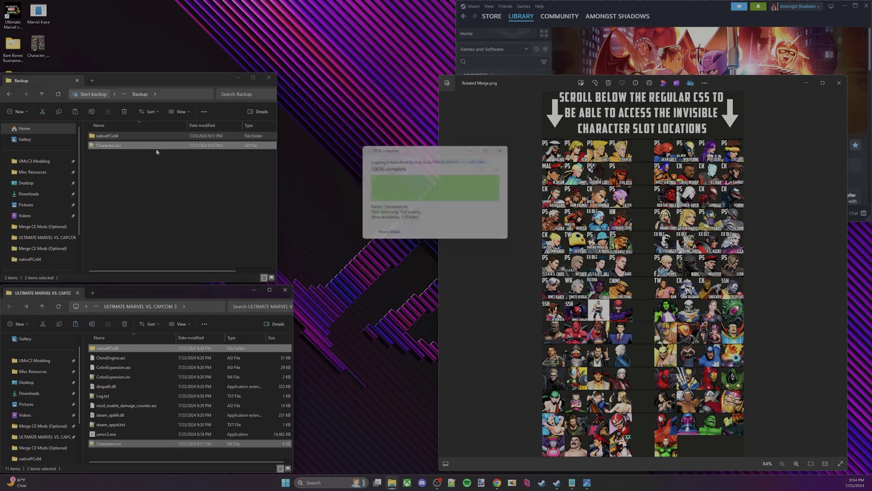
click(9, 94)
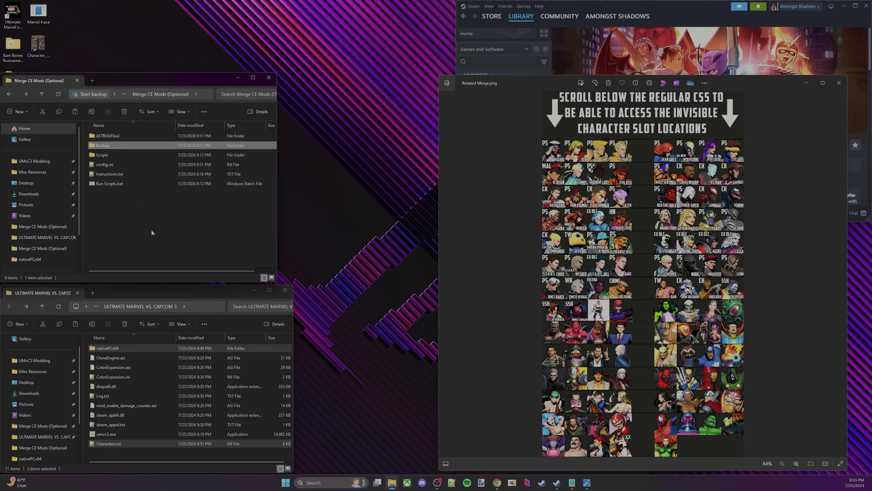
click(130, 166)
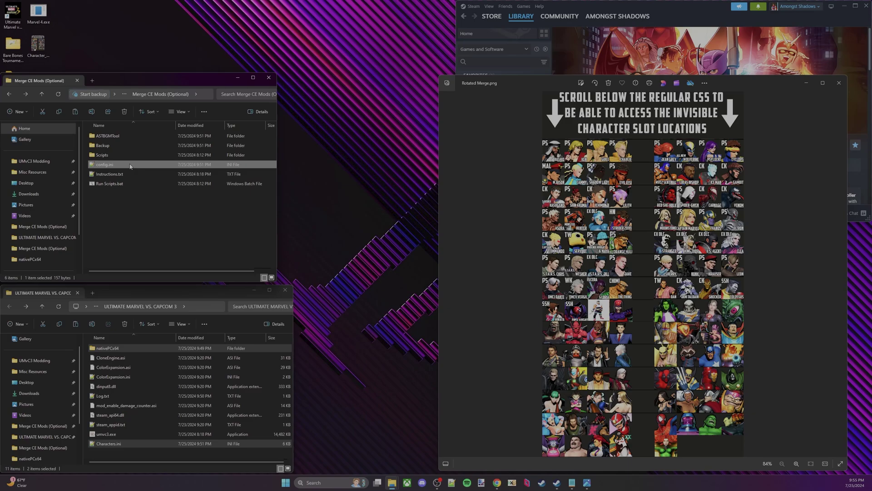
In config.ini, change the [Rotate Order] value from rotate = 0 to rotate = 5
double_click(130, 166)
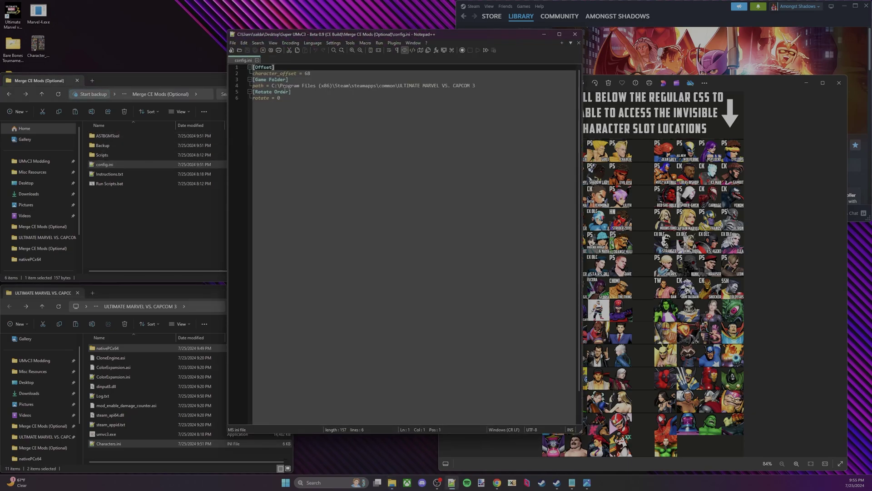
drag(276, 97, 281, 97)
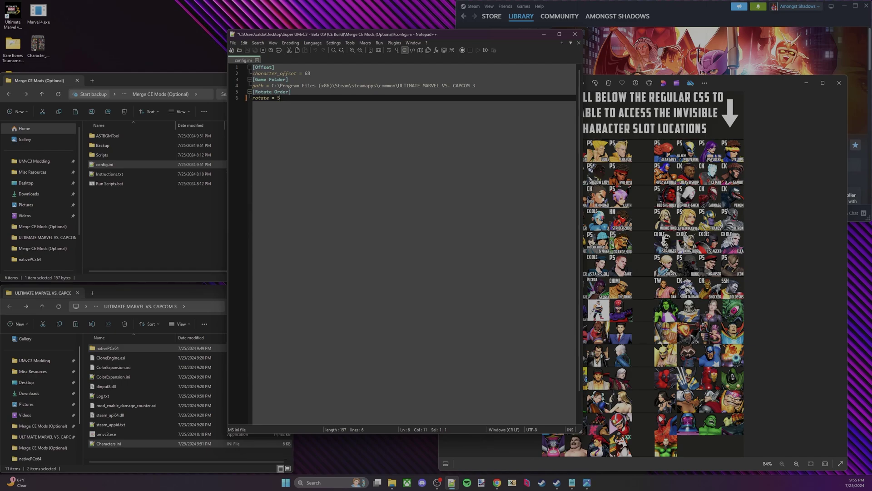
text(5)
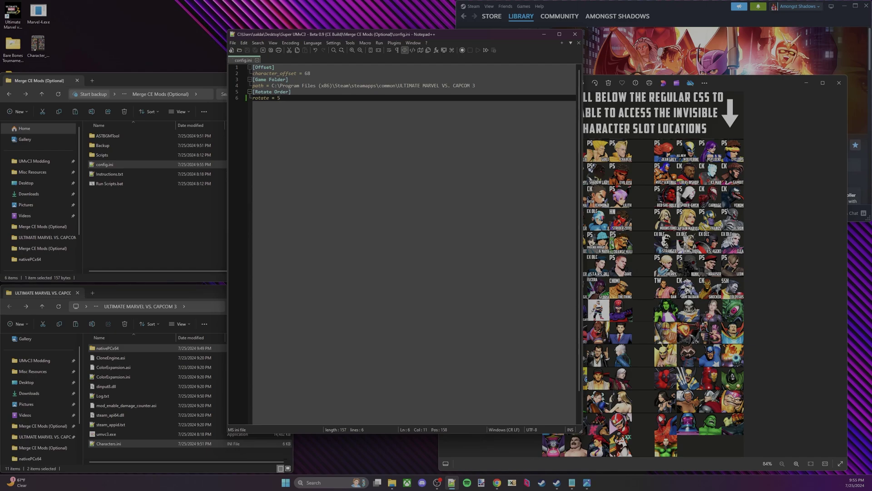
key(shift+Up)
key(shift+Home)
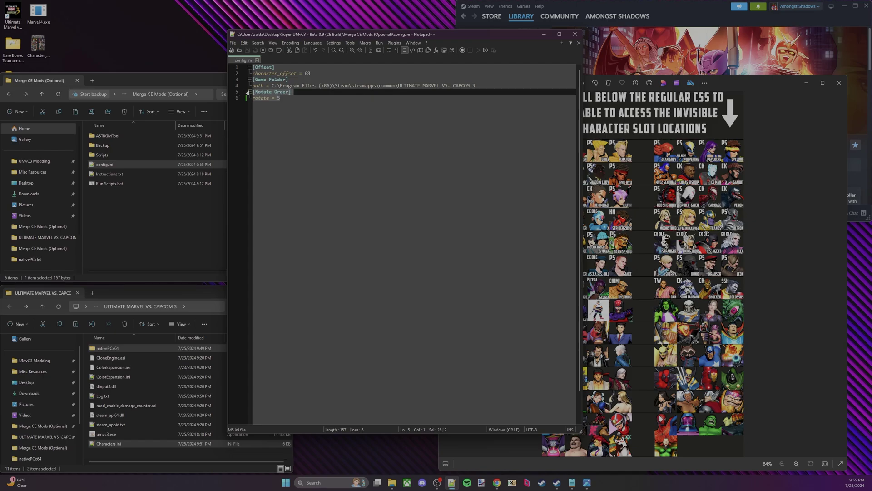
key(shift+Right)
key(shift+Right)
key(shift+Right)
click(500, 94)
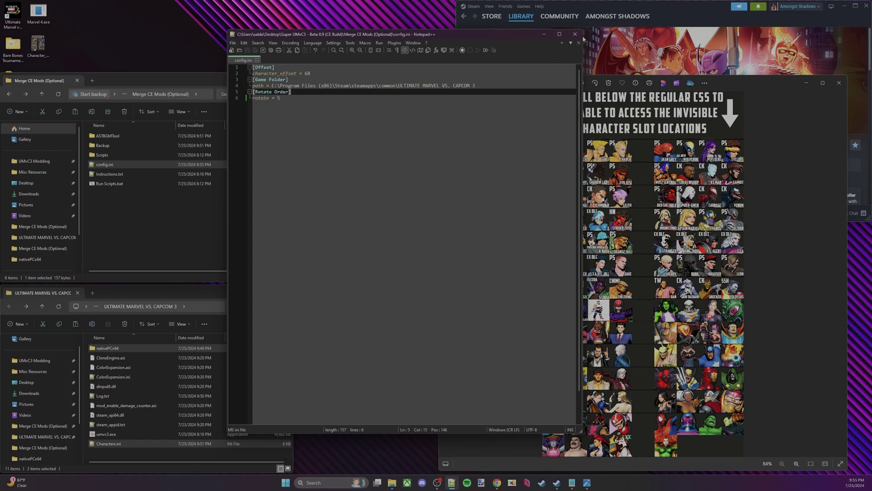
Close the config file editor and run Run Scripts.bat to reinstall the mods
click(576, 35)
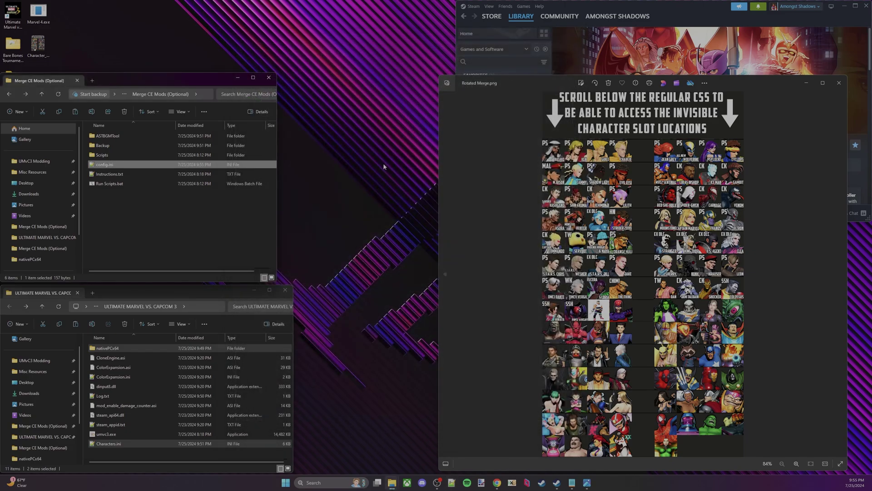
click(137, 217)
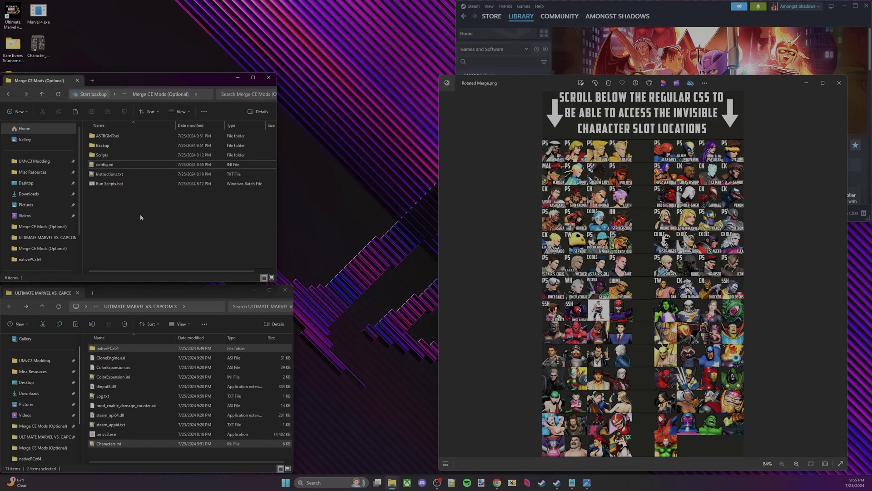
double_click(141, 187)
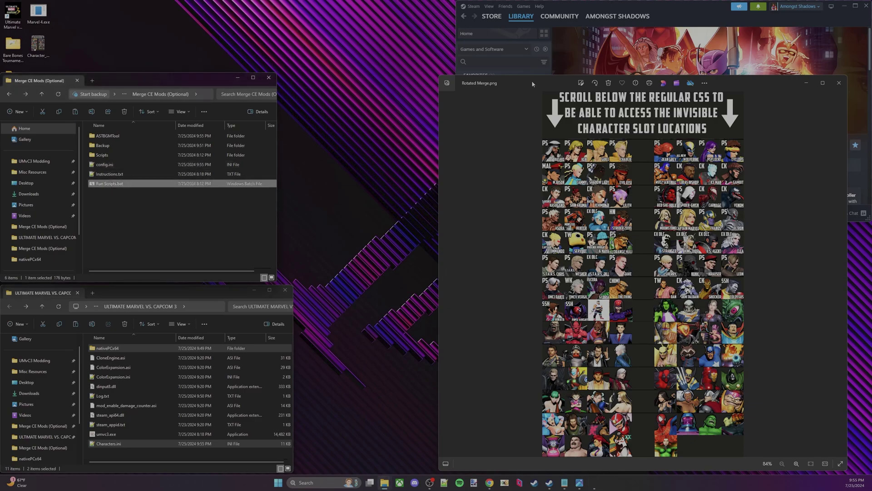
Move and slightly shrink the character-slot image viewer so Steam is uncovered
drag(532, 84, 157, 65)
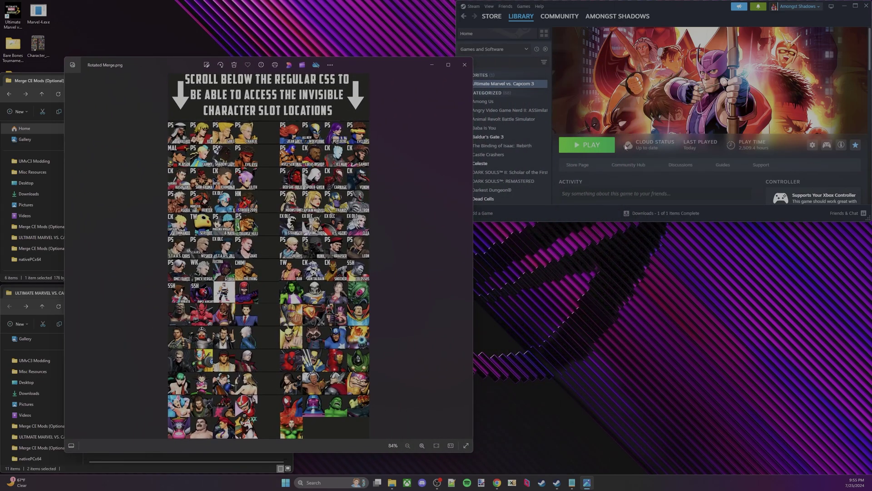
drag(350, 58, 330, 64)
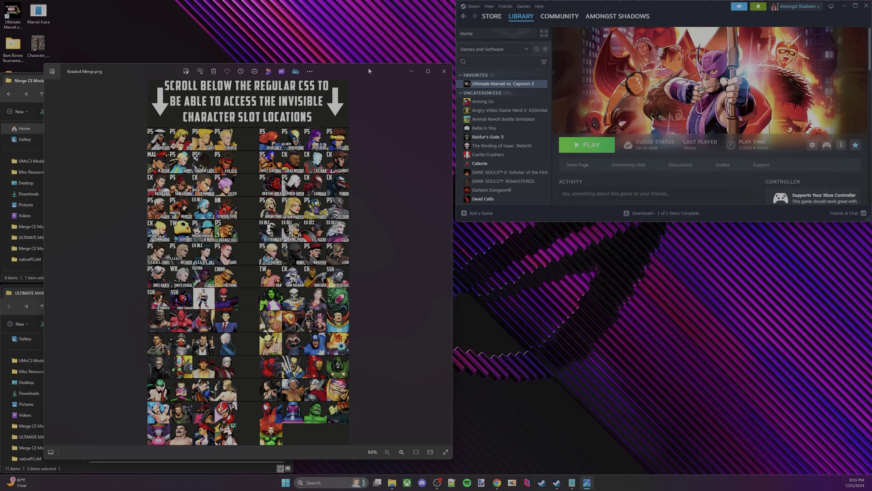
drag(370, 63, 368, 86)
Launch Ultimate Marvel vs. Capcom 3, place it beside the reference image, and enter Offline Mode's Character Select
click(580, 144)
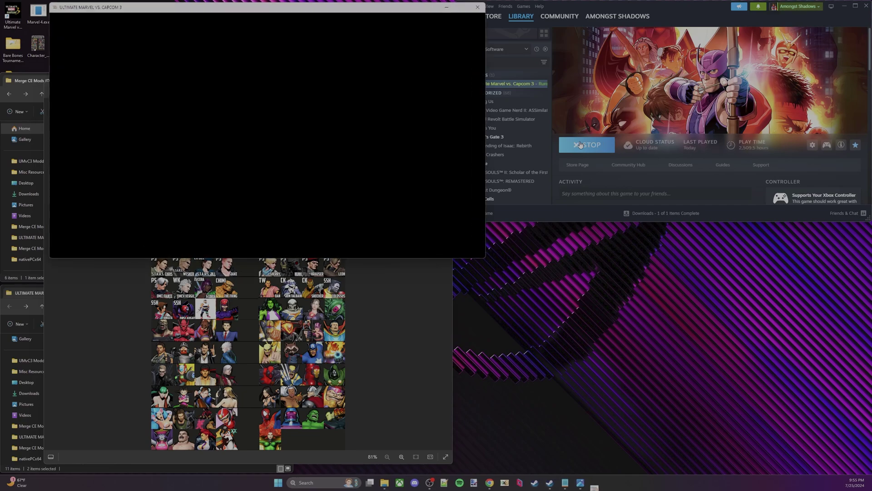
drag(268, 8, 573, 23)
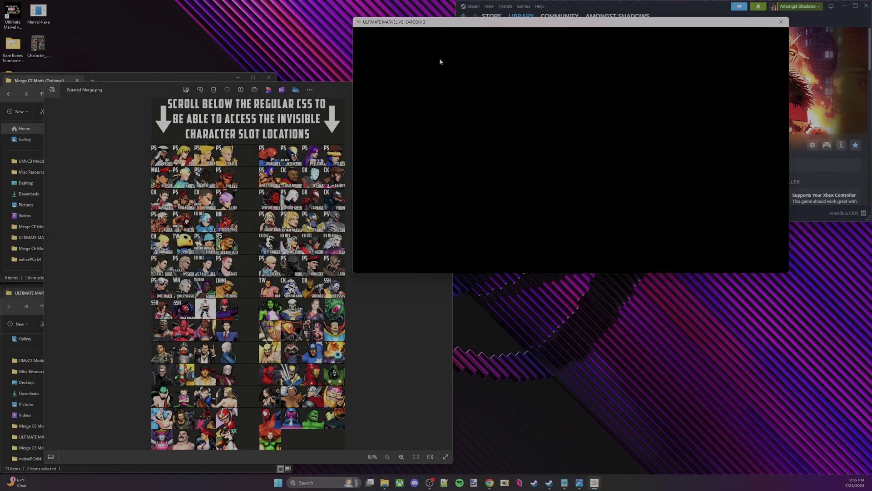
drag(146, 91, 124, 33)
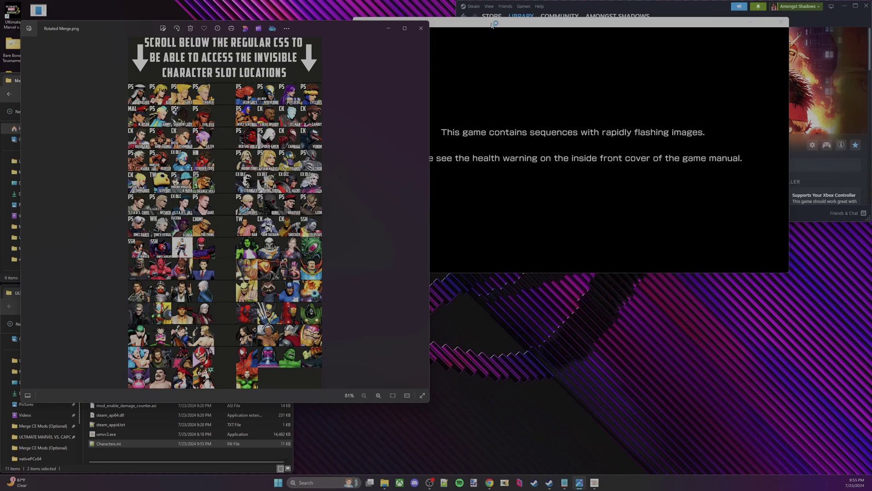
drag(491, 25, 526, 26)
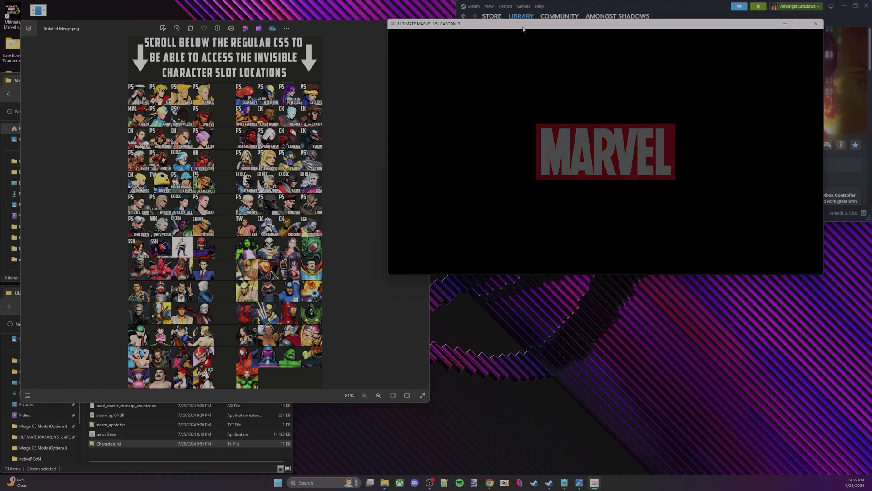
key(Return)
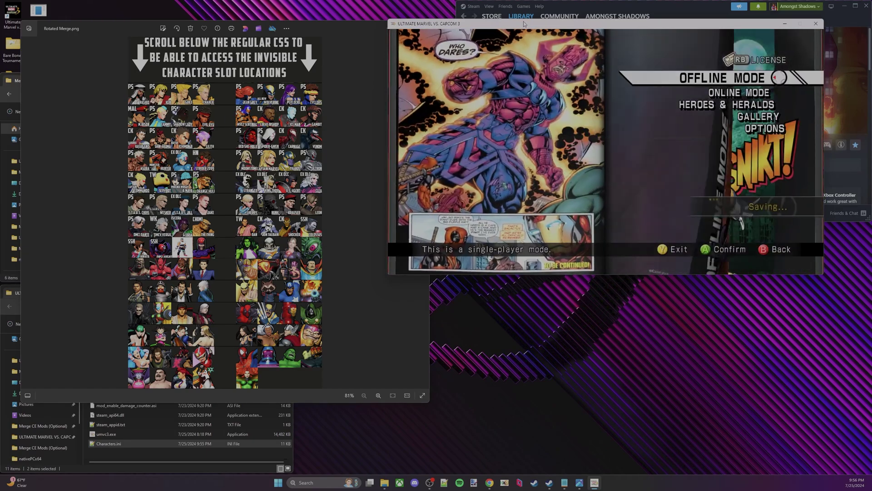
key(Return)
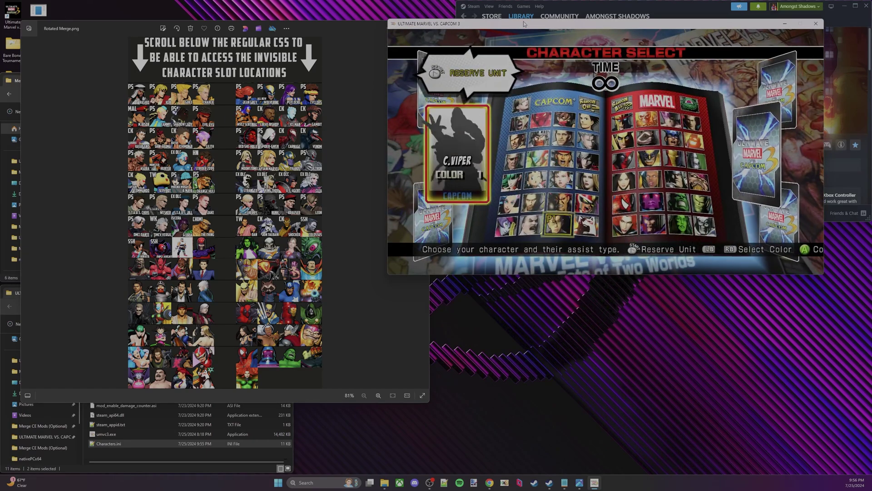
Browse the slots past Chris, Hinata, Hayato, Super Taskmaster, Super Nemesis and Super Storm to M.O.D.O.K
key(Down)
key(Down)
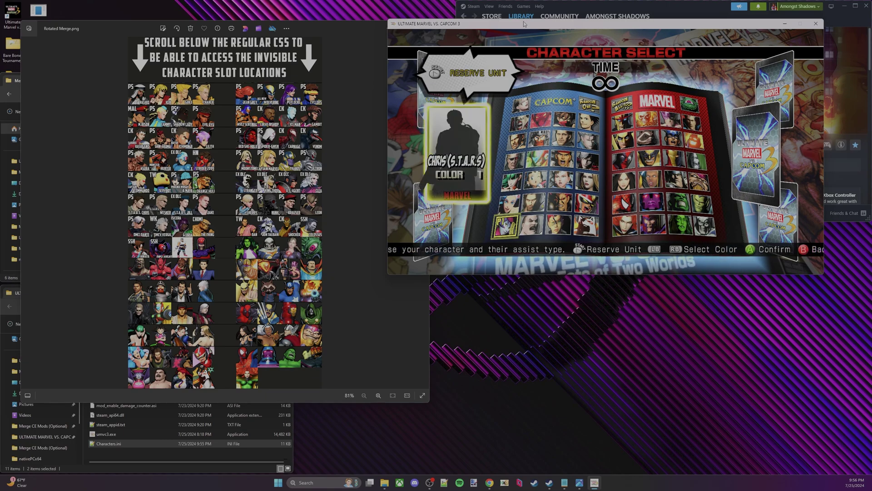
key(Down)
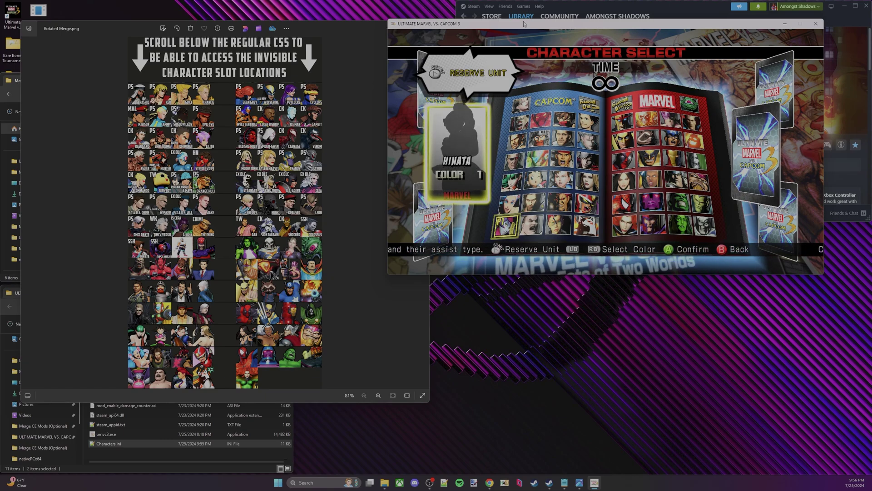
key(Down)
key(Down)
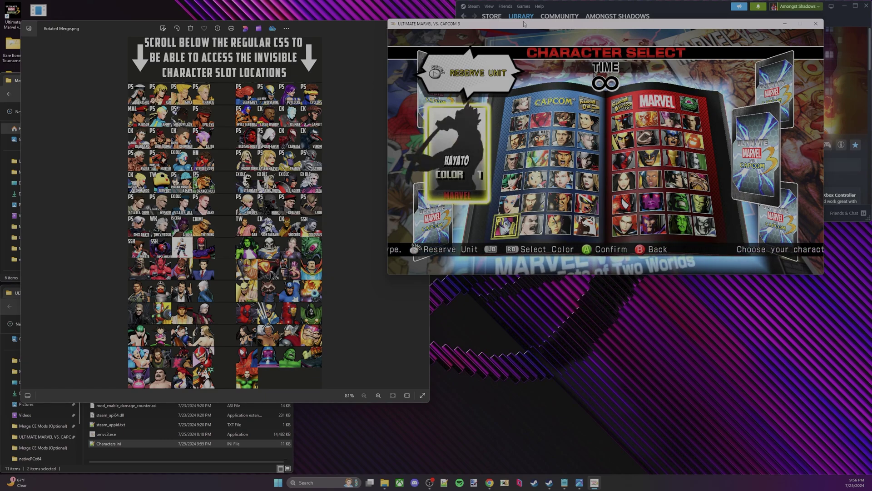
key(Down)
key(Down)
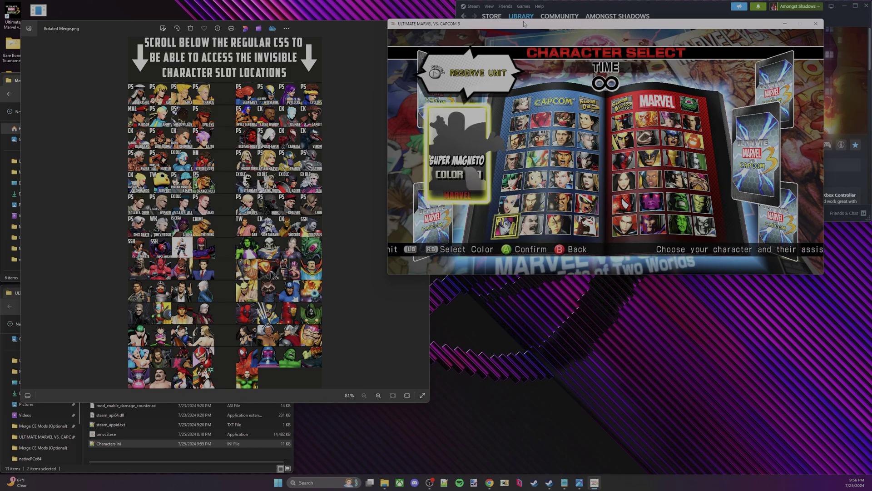
key(Down)
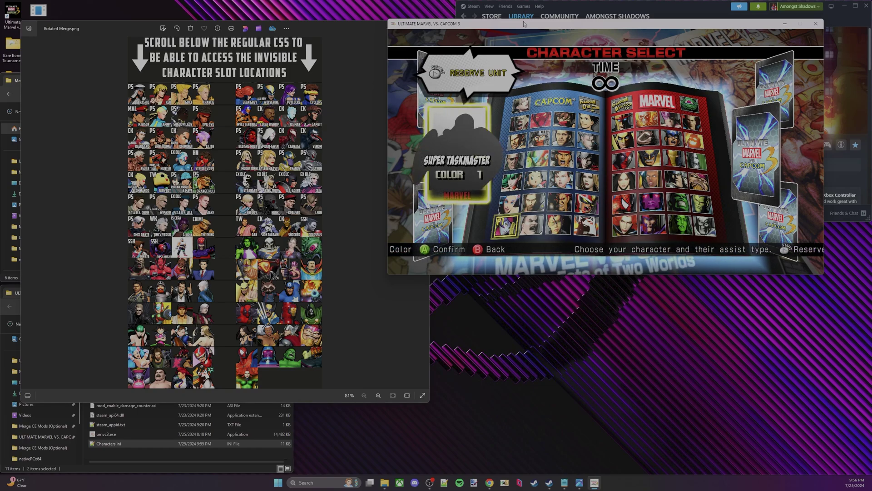
key(Down)
key(Down)
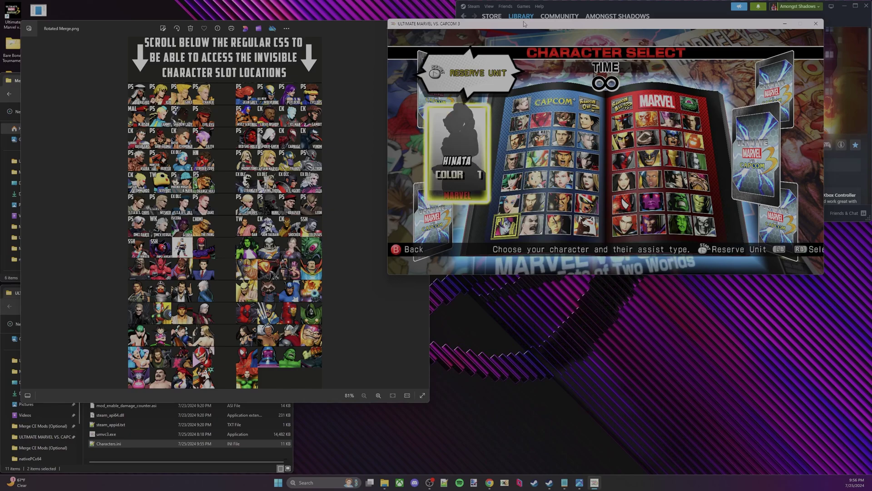
key(Down)
key(Down)
key(Down)
key(Down)
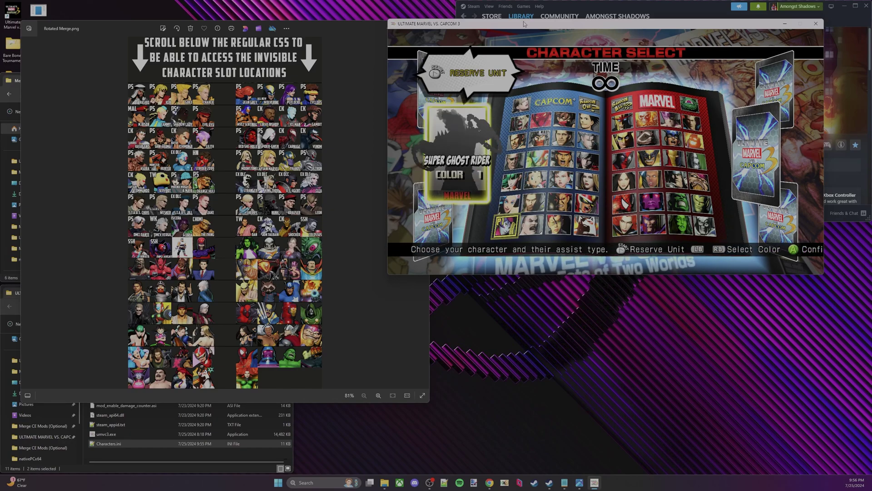
key(Down)
key(Down)
key(Down)
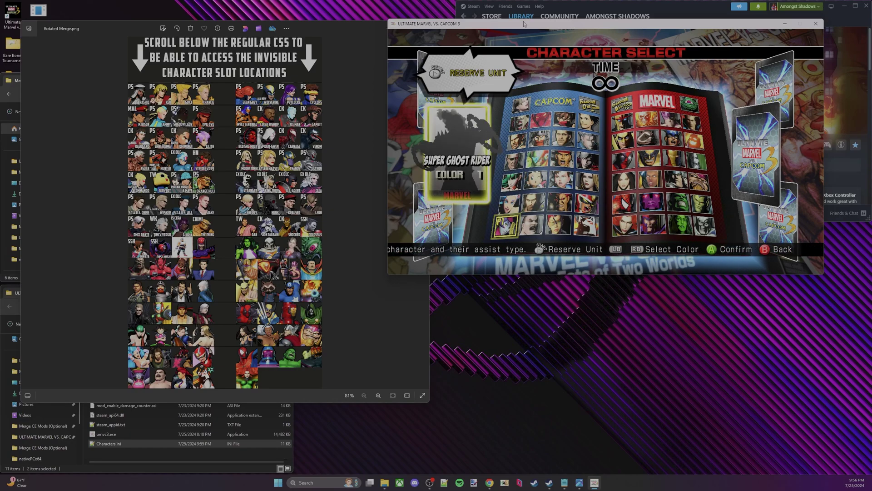
key(Down)
key(Down)
key(Down)
key(Down)
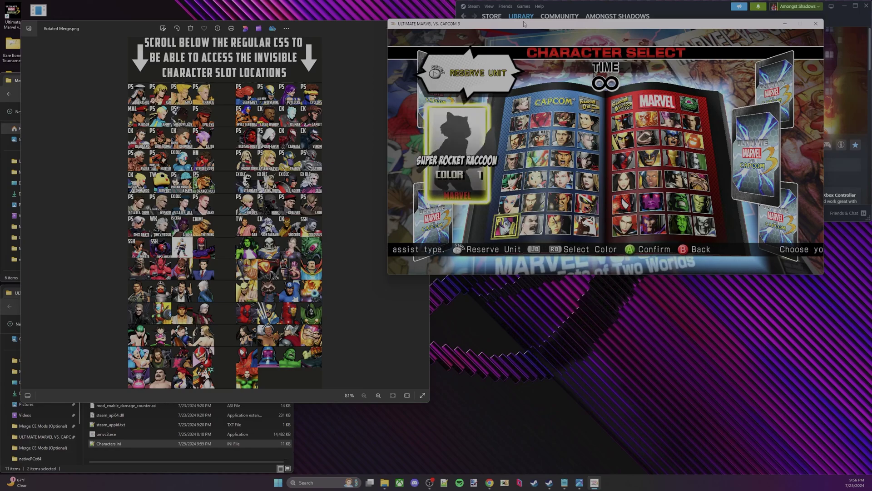
key(Down)
key(Down)
key(Down)
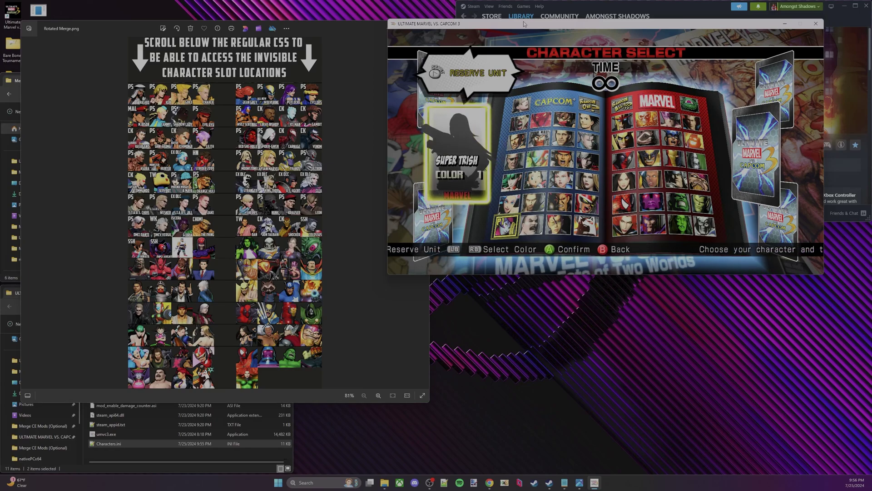
key(Down)
key(Down)
key(Down)
key(Down)
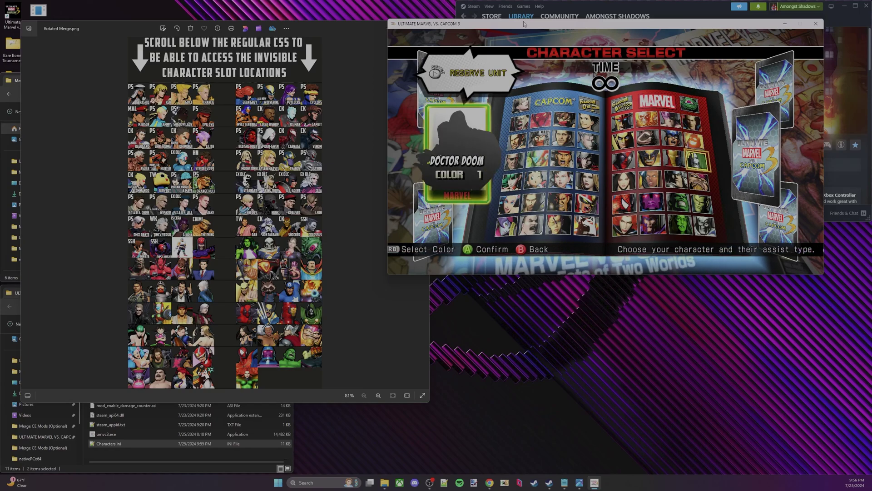
key(Down)
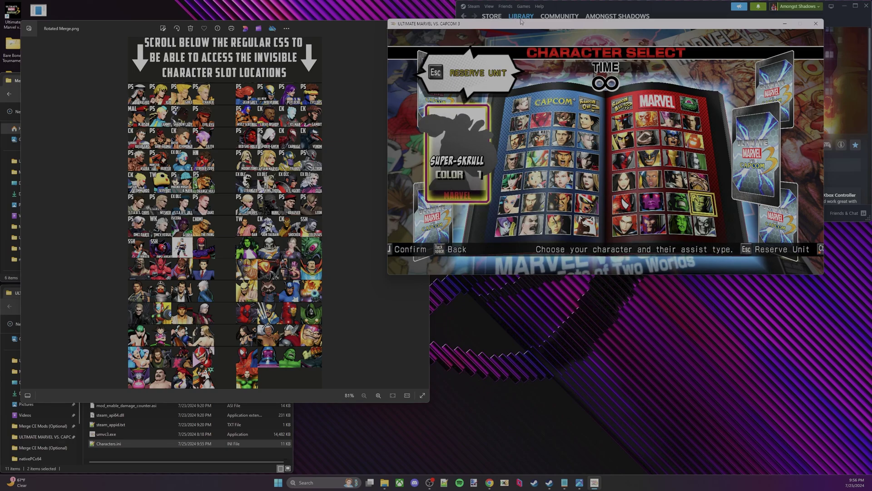